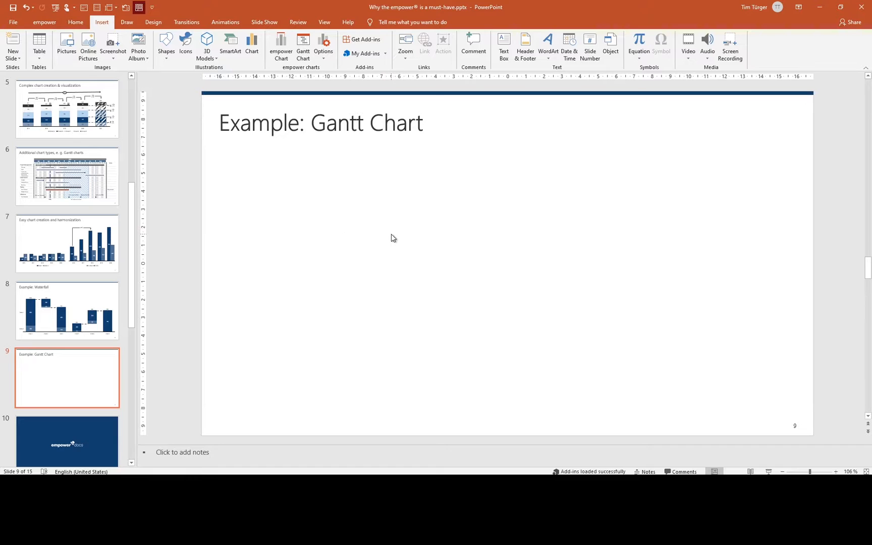
Insert a Gantt chart filling the area below the slide title, with 3 phases, 2 rows per phase and the first notes column shown
{"action": "left_click", "coordinate": [306, 54]}
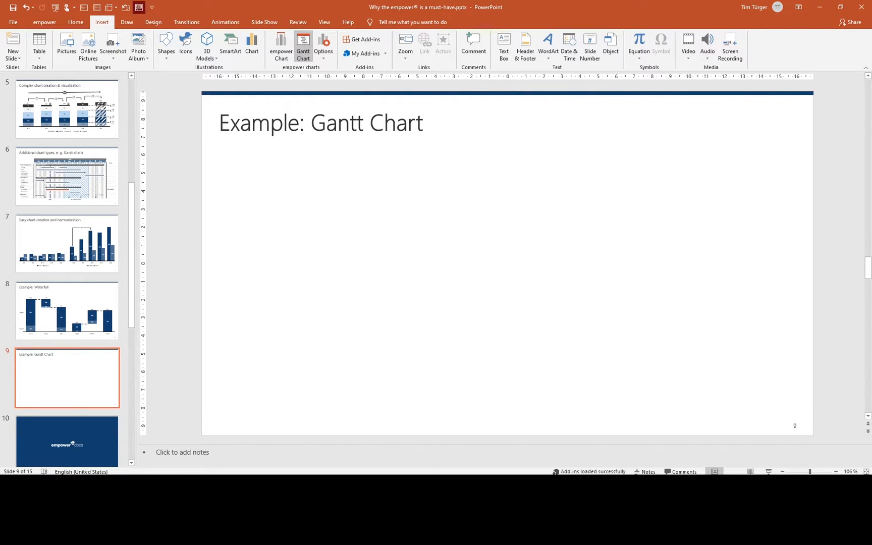
{"action": "left_click_drag", "start_coordinate": [224, 161], "coordinate": [780, 403]}
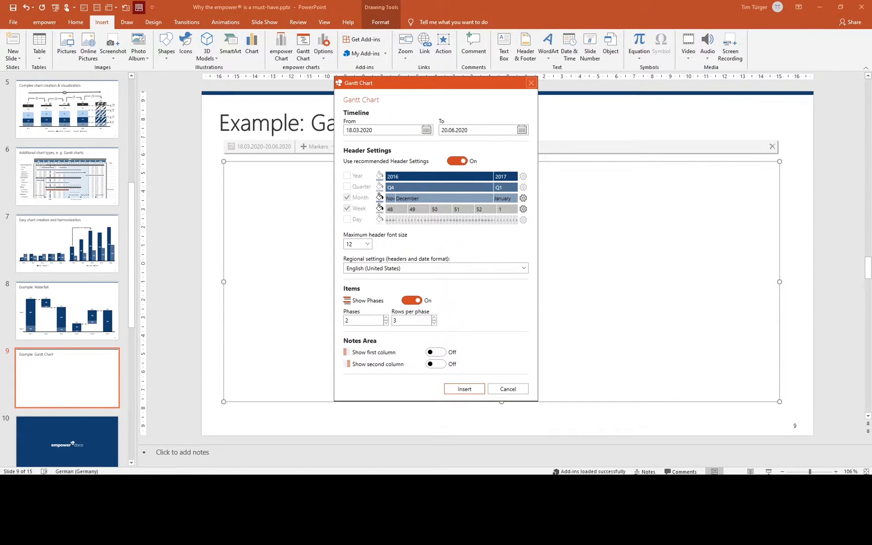
{"action": "left_click", "coordinate": [386, 318]}
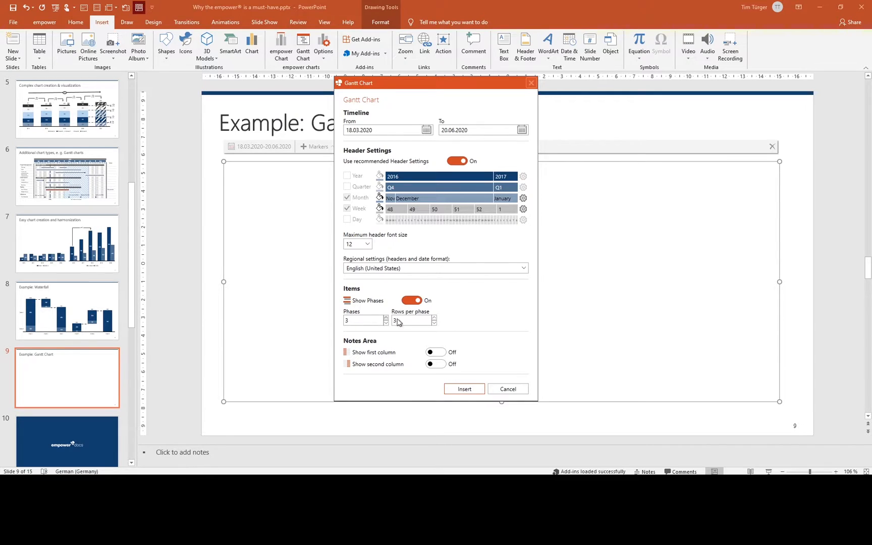
{"action": "left_click", "coordinate": [434, 323]}
{"action": "left_click", "coordinate": [439, 355]}
{"action": "left_click", "coordinate": [468, 390]}
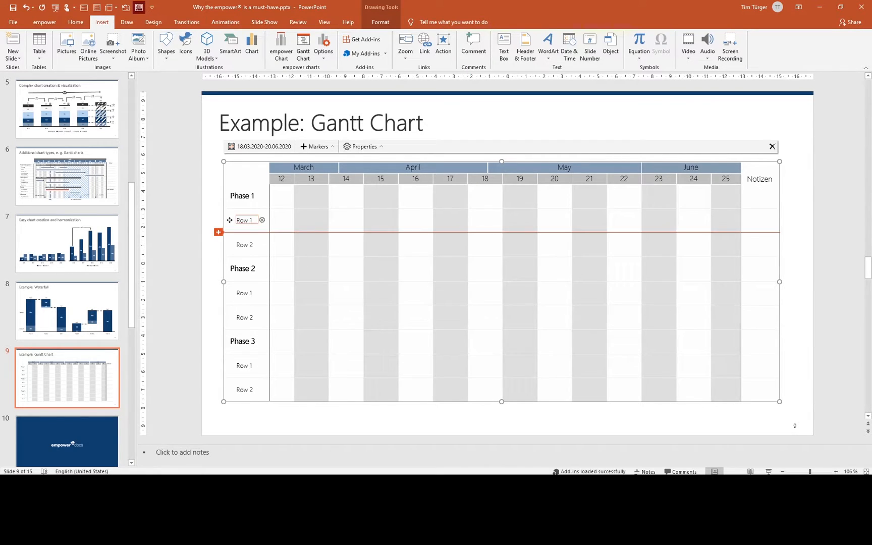
Rename the first row of Phase 1 to "Special Task 1" and widen the row label column
{"action": "left_click", "coordinate": [251, 221]}
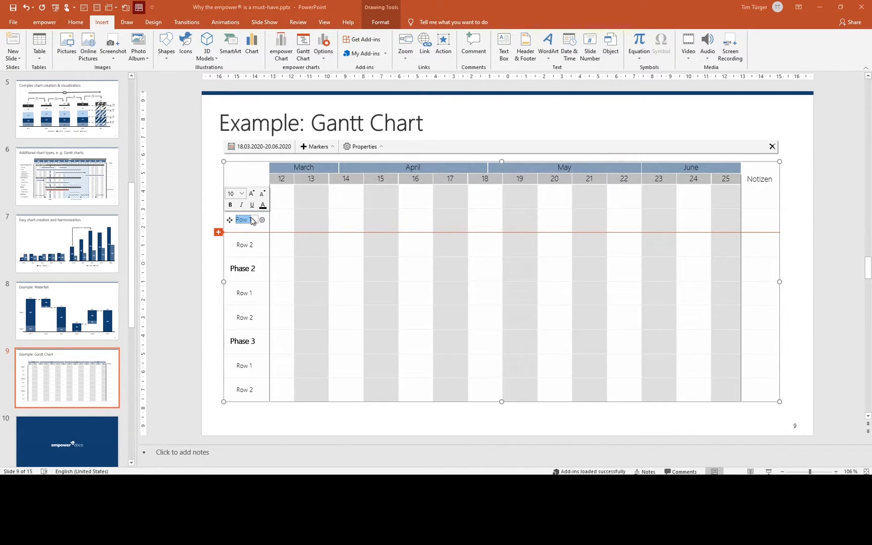
{"action": "type", "text": "Special Task"}
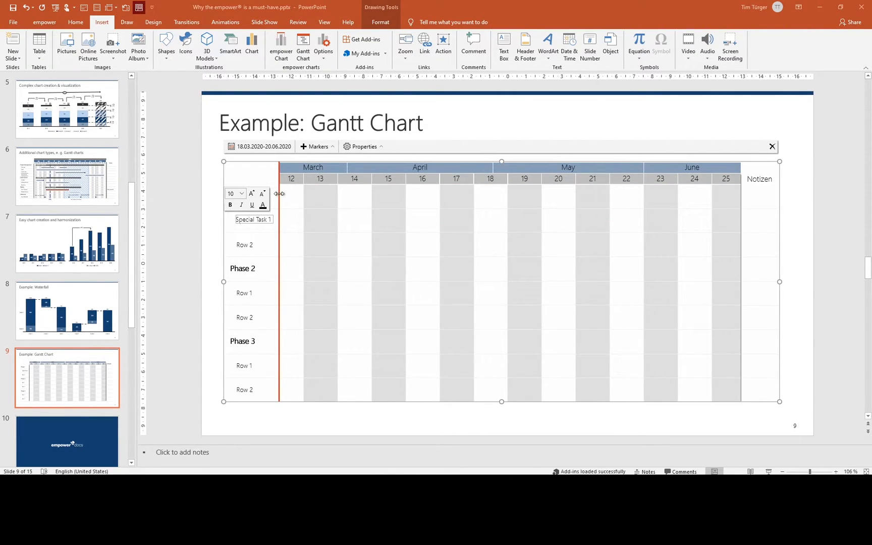
{"action": "left_click_drag", "start_coordinate": [279, 191], "coordinate": [291, 194]}
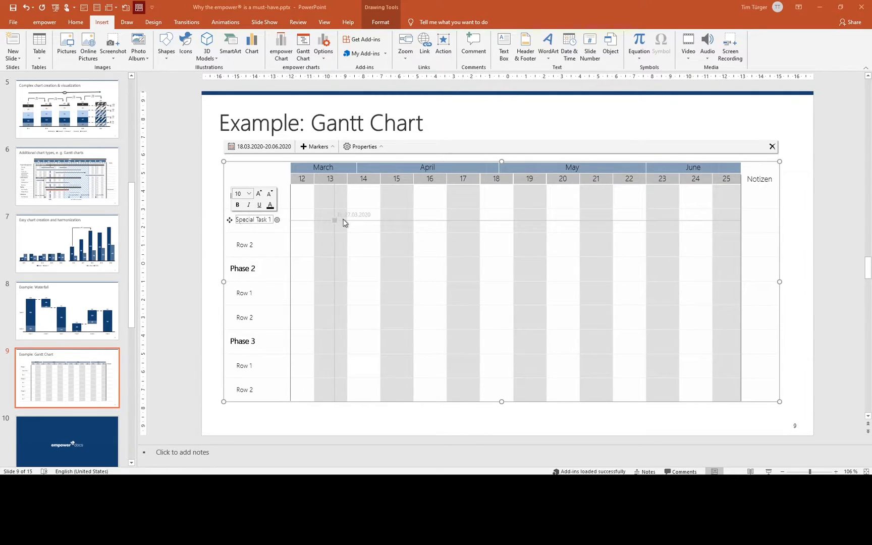
Add Phase 1 task bars: Special Task 1 from 3/24/2020 to 4/8/2020, and Row 2 from about 4/8/2020 to 4/17/2020
{"action": "left_click_drag", "start_coordinate": [321, 221], "coordinate": [393, 221]}
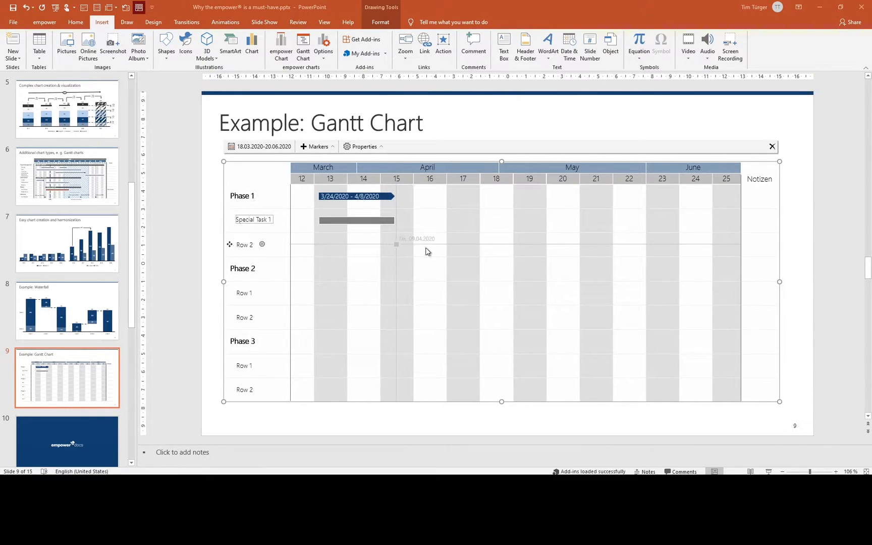
{"action": "left_click_drag", "start_coordinate": [392, 246], "coordinate": [438, 283]}
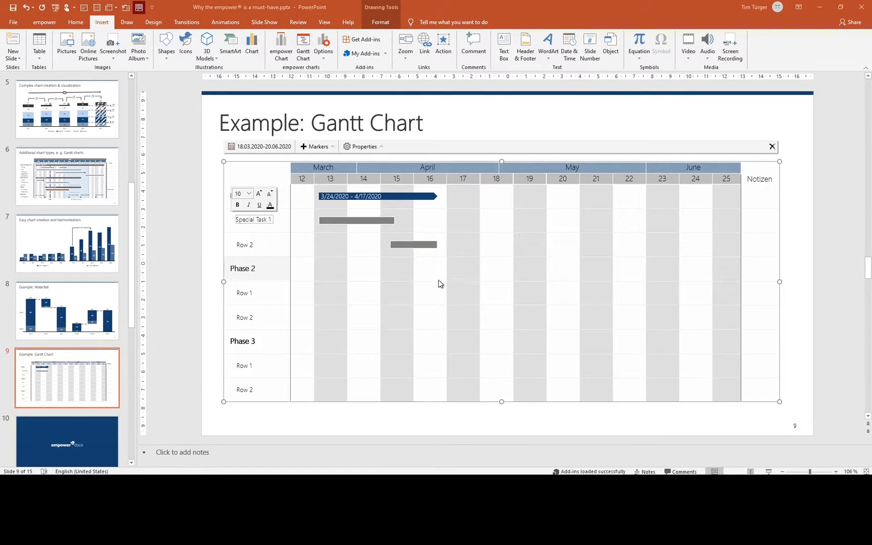
{"action": "left_click", "coordinate": [376, 272]}
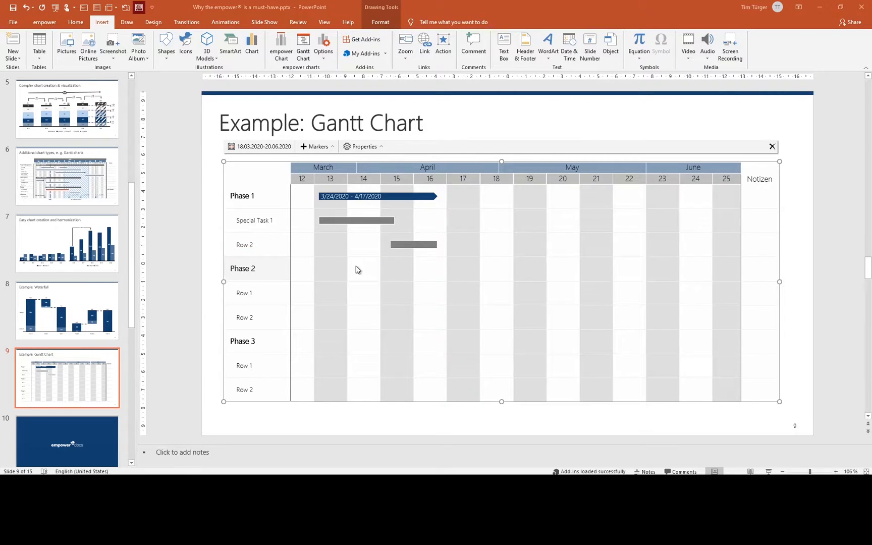
Add a bar from 4/1/2020 to 4/9/2020 in Phase 2's Row 2, and move that row into Phase 1 directly below Special Task 1
{"action": "left_click_drag", "start_coordinate": [357, 317], "coordinate": [397, 322]}
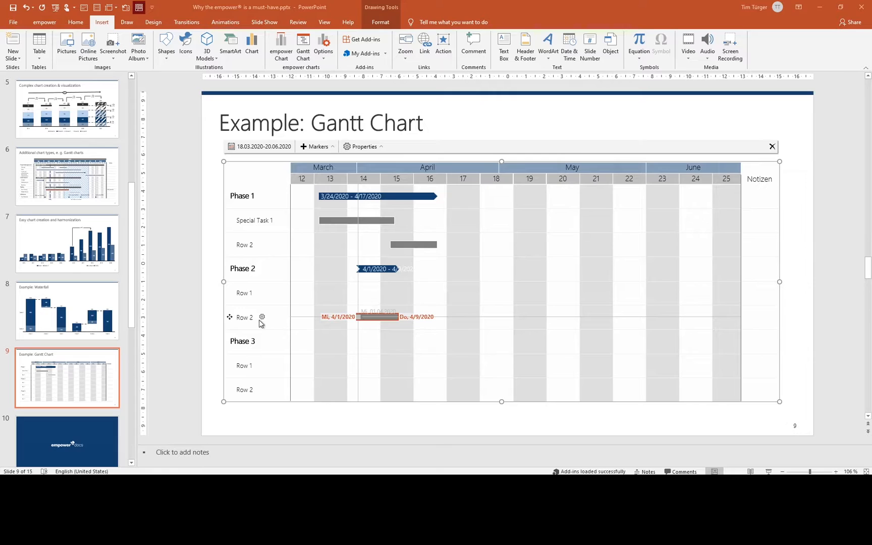
{"action": "left_click_drag", "start_coordinate": [229, 317], "coordinate": [228, 242]}
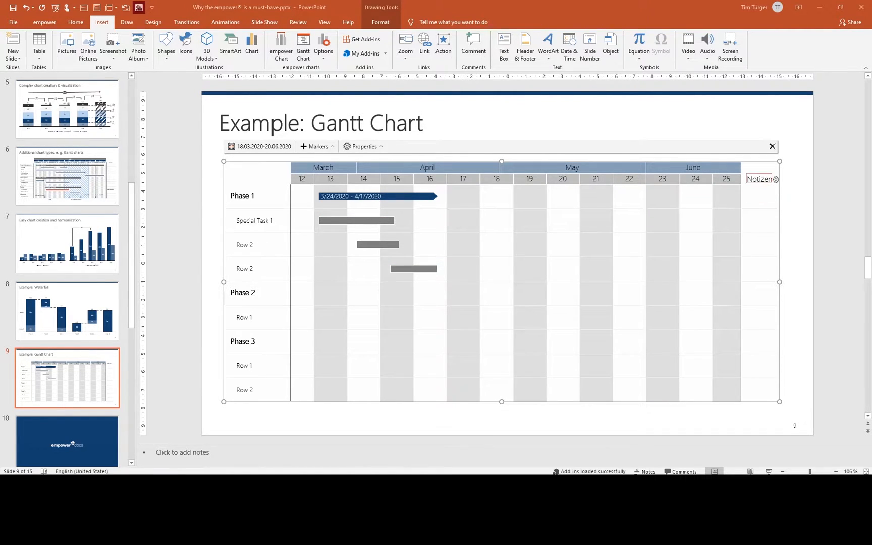
Fill the Notizen column with Harvey balls and set the one for Special Task 1 to 50 %
{"action": "mouse_move", "coordinate": [776, 181]}
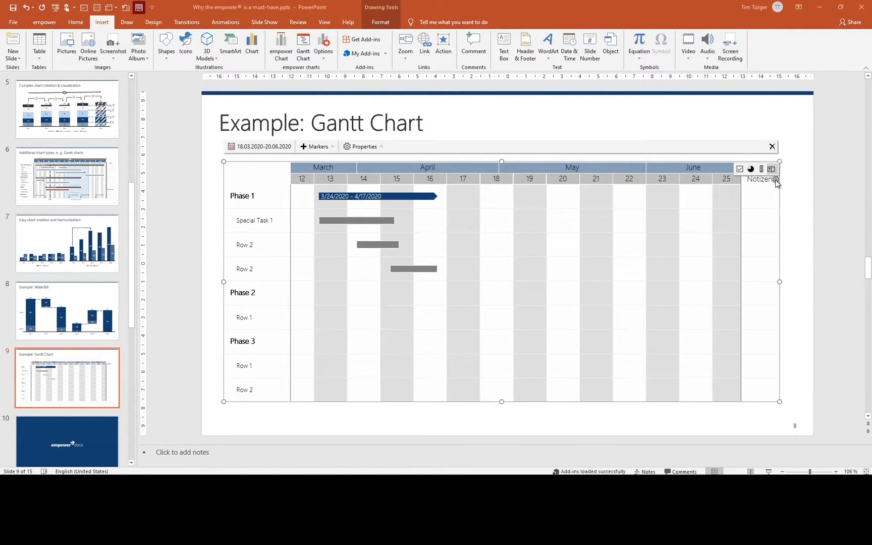
{"action": "left_click", "coordinate": [751, 170]}
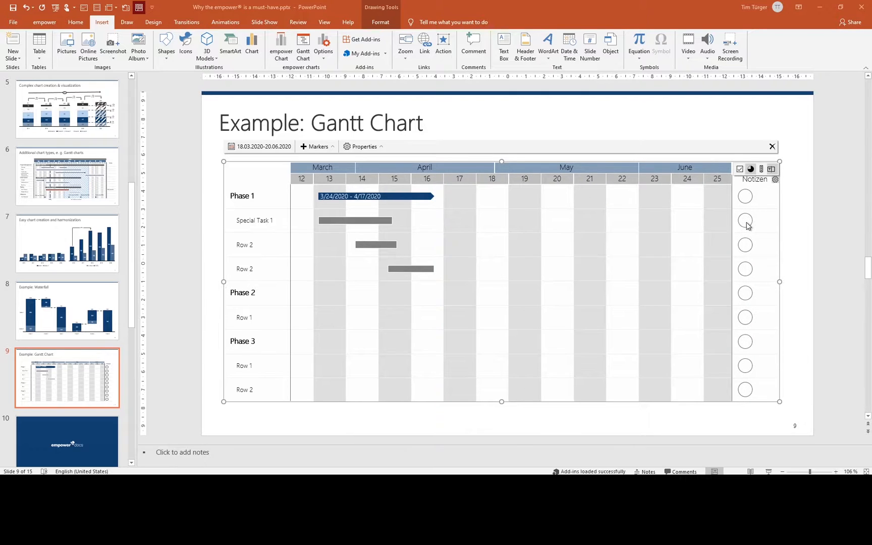
{"action": "left_click", "coordinate": [749, 222]}
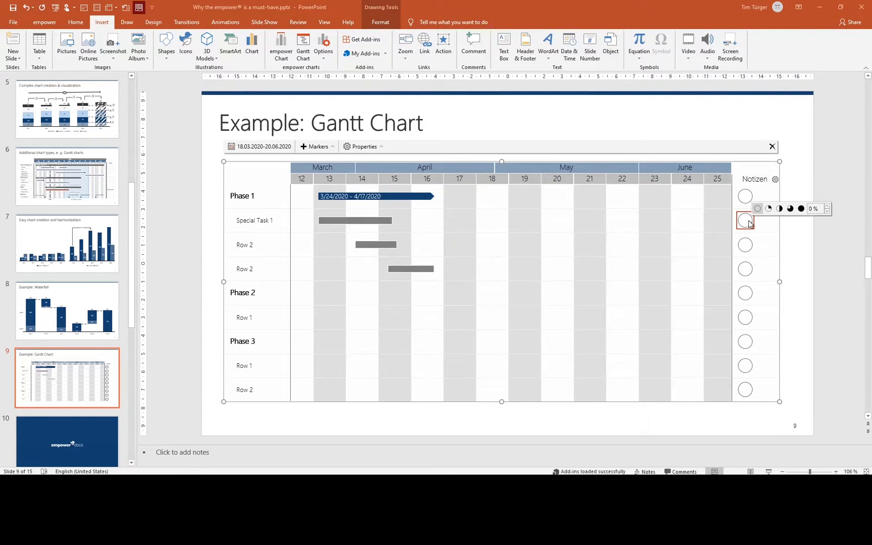
{"action": "left_click", "coordinate": [780, 208]}
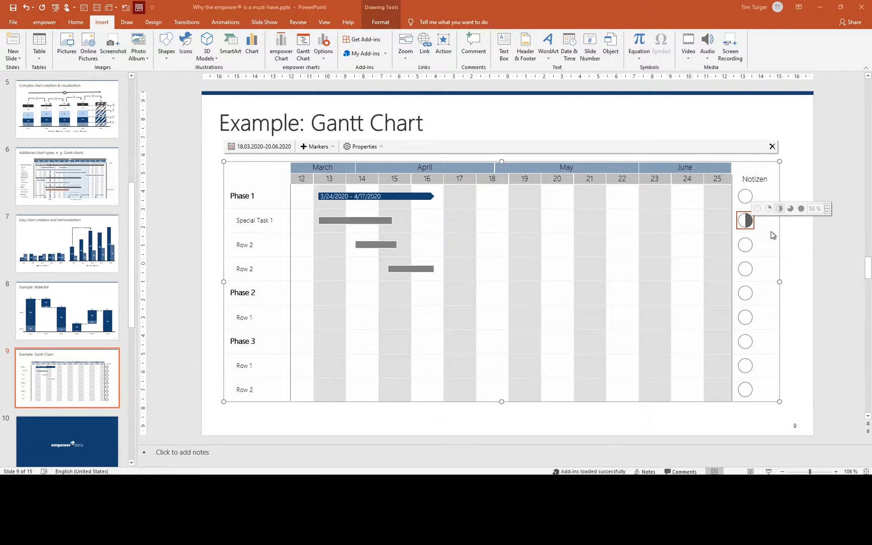
Set the Harvey ball of the row directly below Special Task 1 to 53 %
{"action": "left_click", "coordinate": [748, 246]}
{"action": "left_click", "coordinate": [825, 233]}
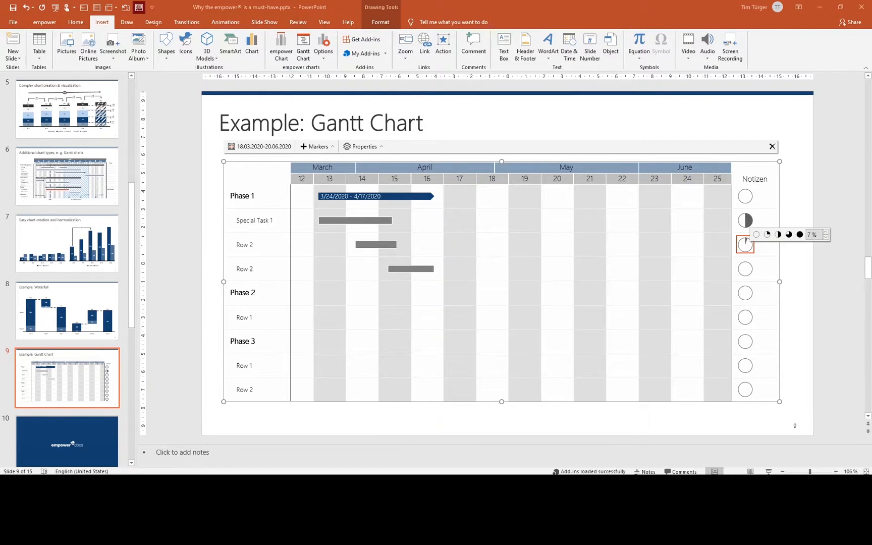
{"action": "double_click", "coordinate": [813, 235]}
{"action": "type", "text": "5"}
{"action": "key", "text": "Return"}
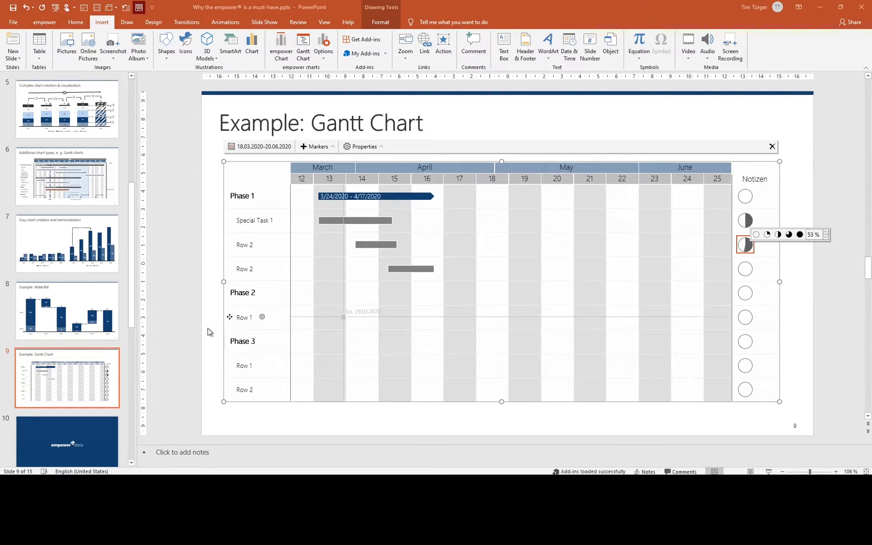
Examine the finished Gantt chart on slide 6, including its Today line, Hot Phase highlight and the available marker types
{"action": "left_click", "coordinate": [73, 192]}
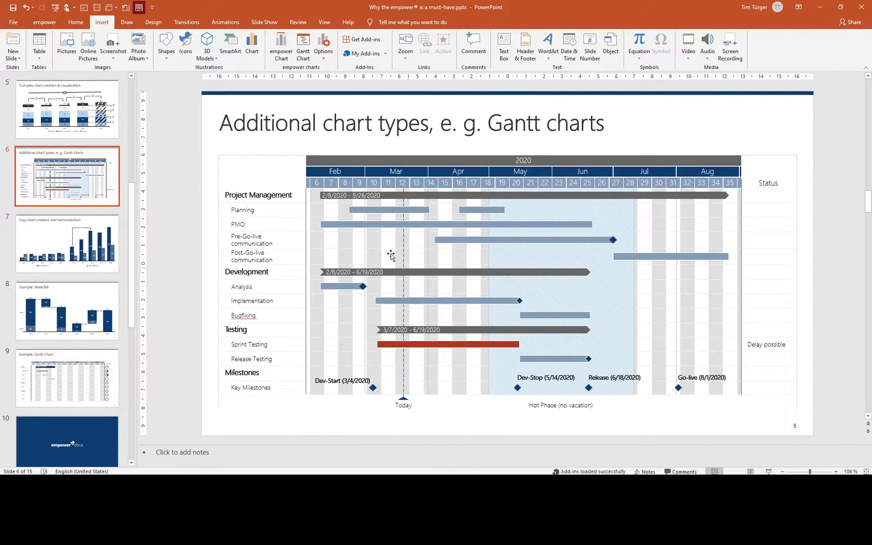
{"action": "left_click", "coordinate": [537, 406]}
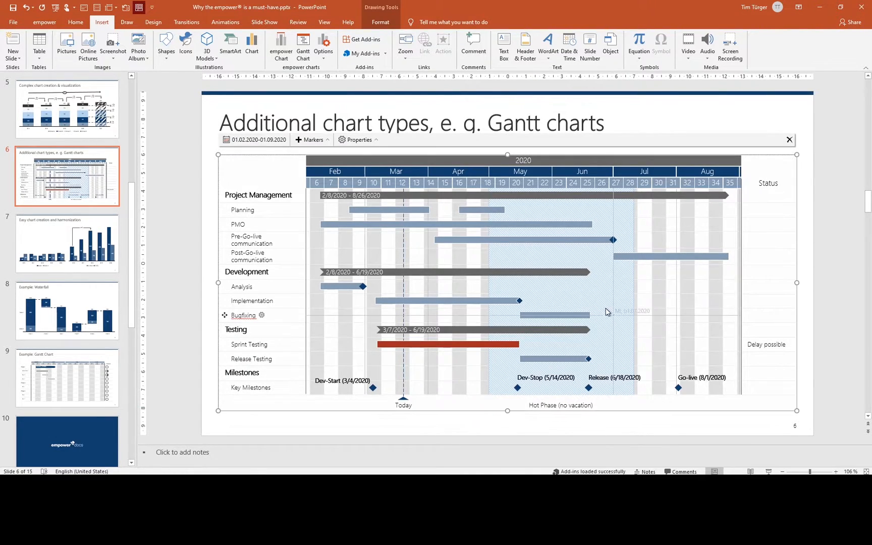
{"action": "left_click", "coordinate": [403, 405]}
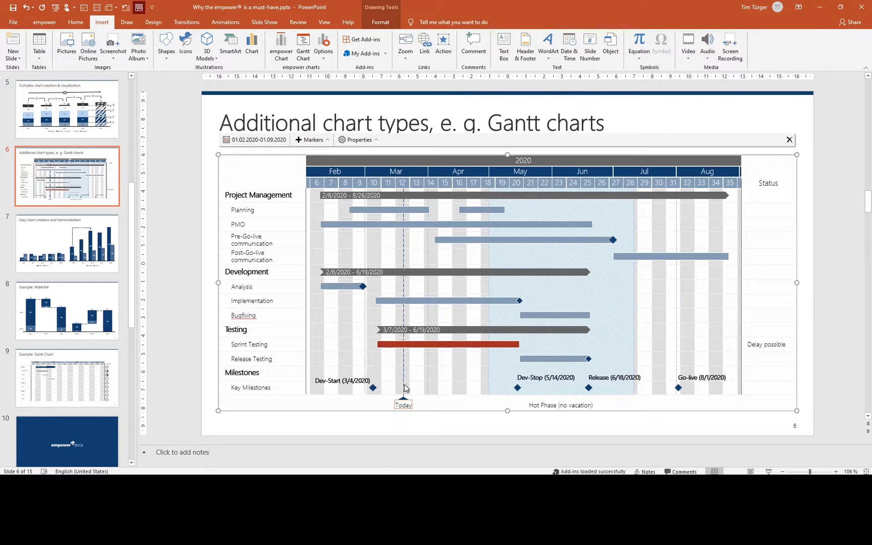
{"action": "left_click", "coordinate": [561, 405]}
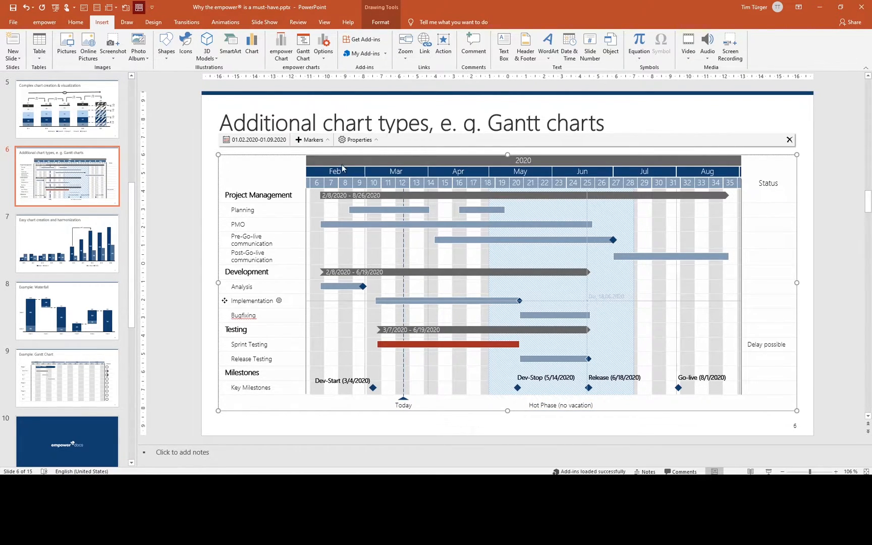
{"action": "left_click", "coordinate": [326, 142]}
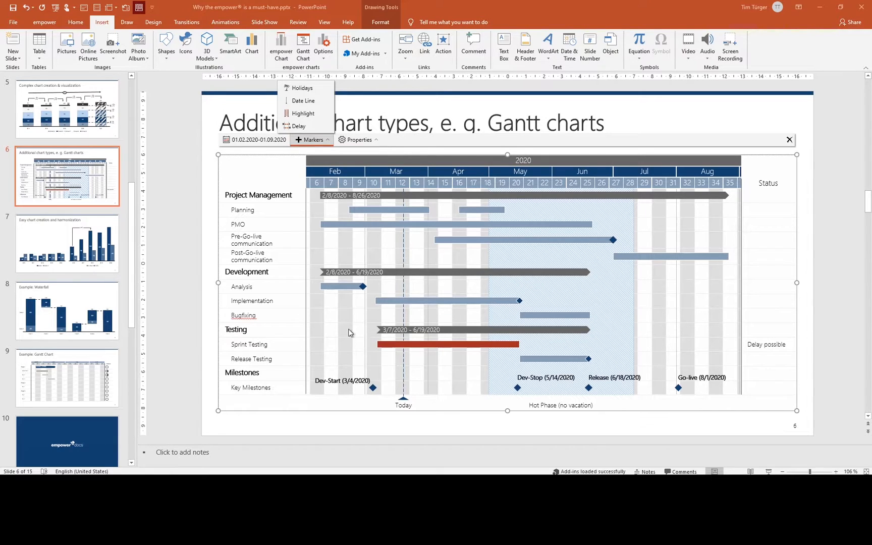
{"action": "left_click", "coordinate": [69, 393]}
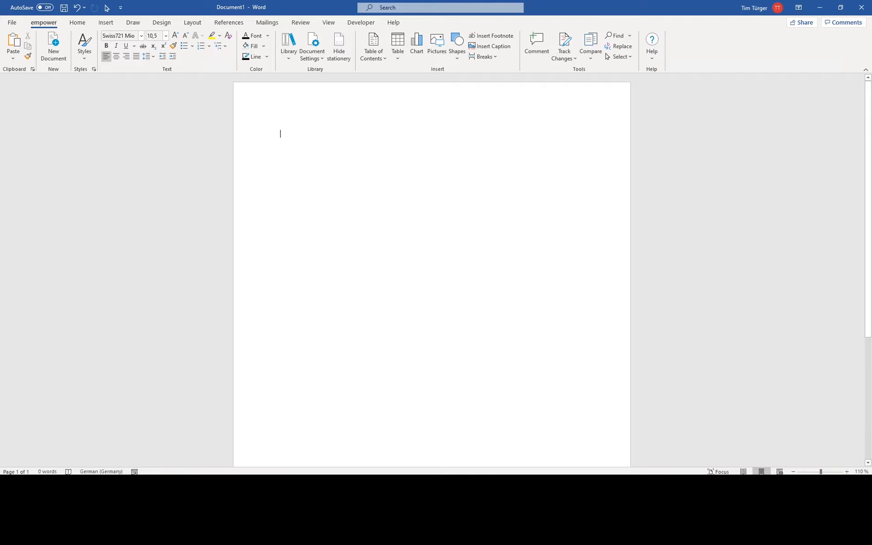
In Word, examine the available fonts, font sizes, font colours and fill colours without changing the blank document
{"action": "left_click", "coordinate": [141, 36]}
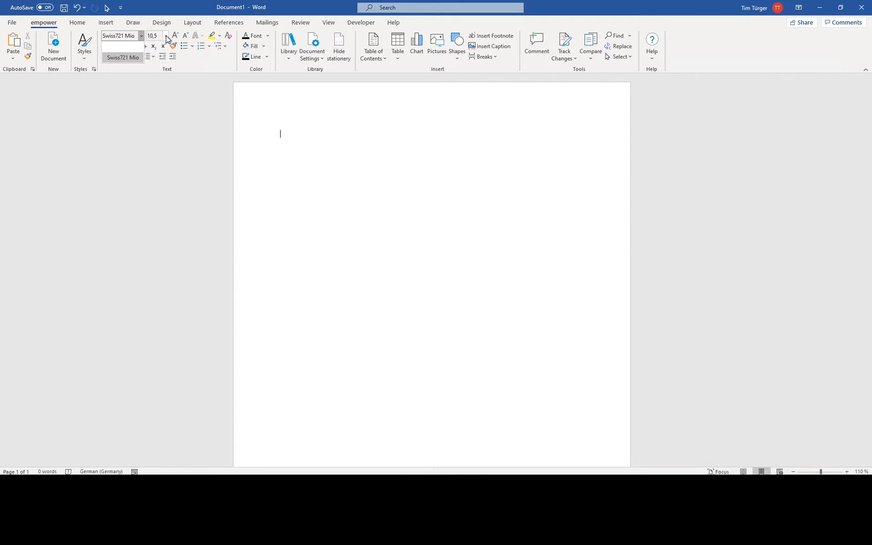
{"action": "left_click", "coordinate": [270, 135]}
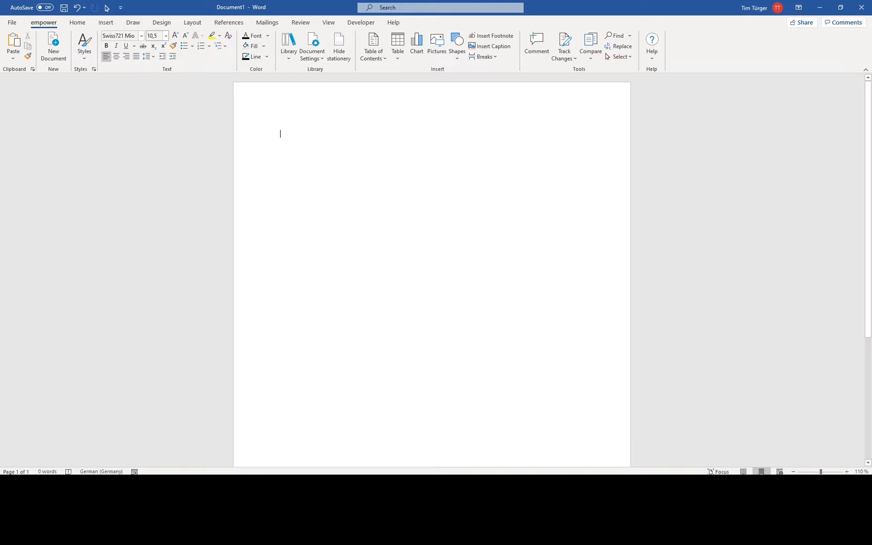
{"action": "left_click", "coordinate": [165, 36]}
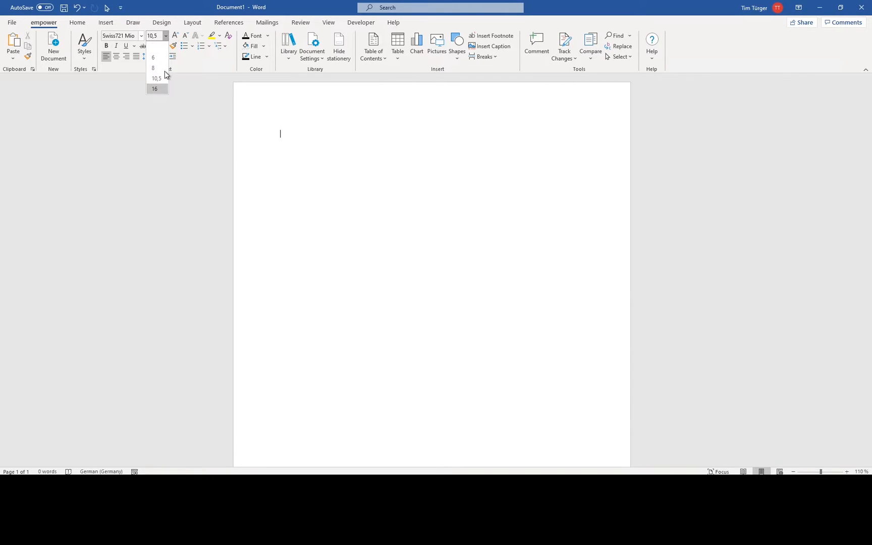
{"action": "left_click", "coordinate": [268, 38]}
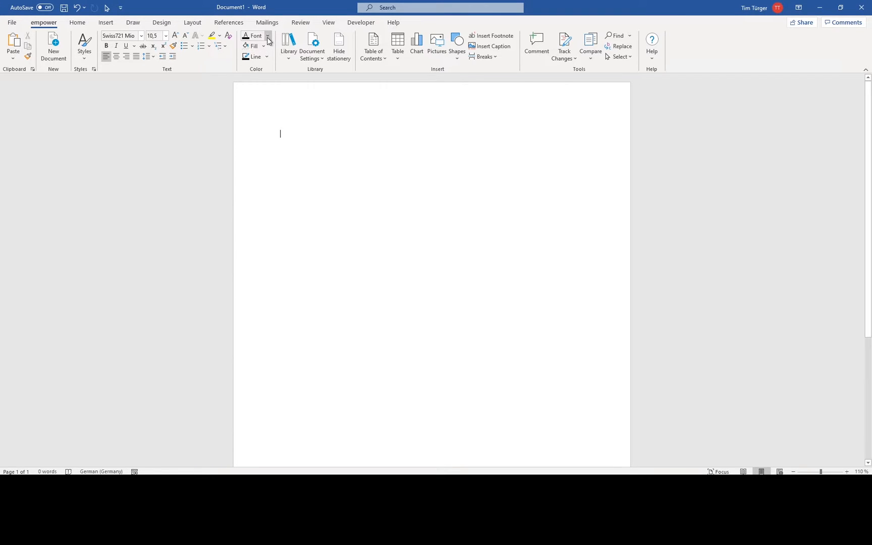
{"action": "left_click", "coordinate": [268, 37]}
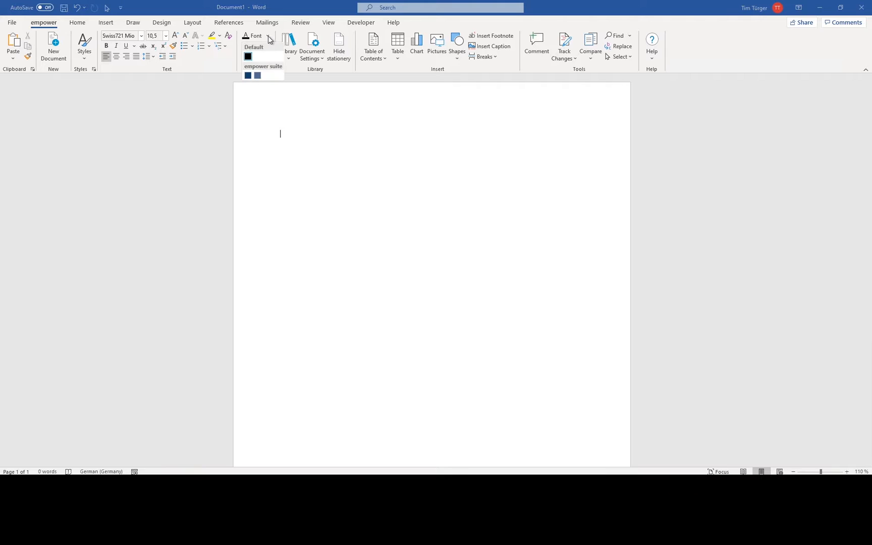
{"action": "left_click", "coordinate": [273, 36]}
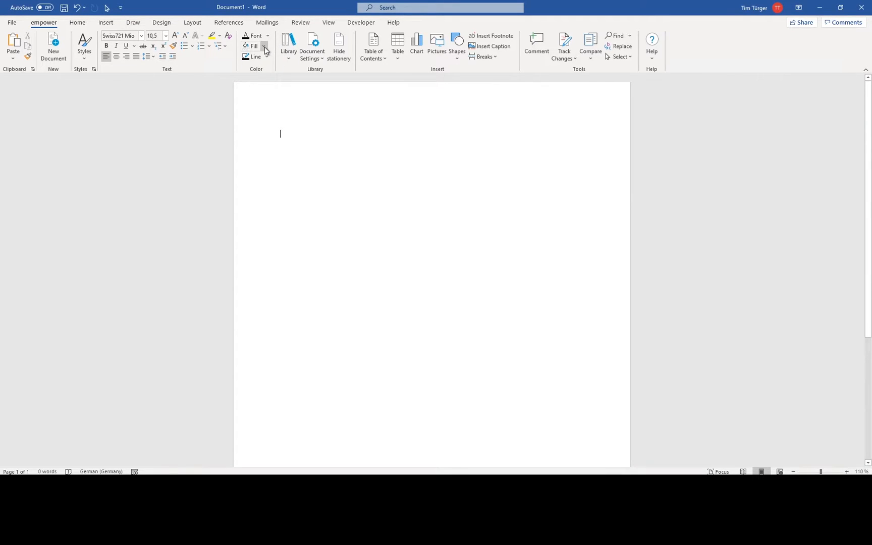
{"action": "left_click", "coordinate": [264, 46]}
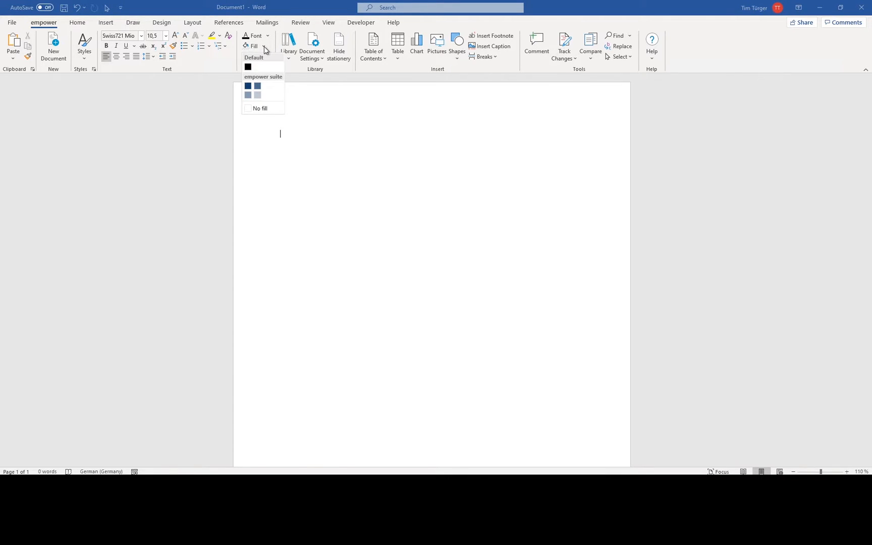
{"action": "left_click", "coordinate": [272, 45]}
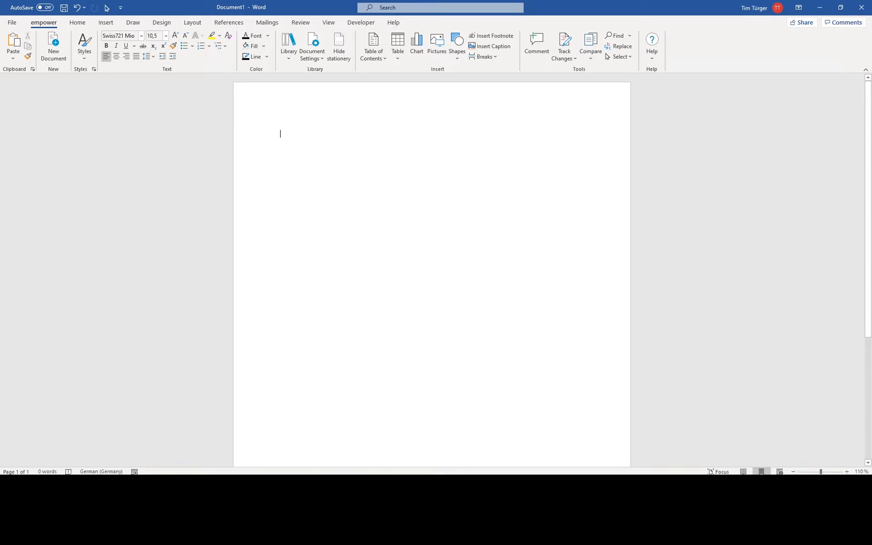
Create a new document from the Made in Office Letter DIN A4 template in the empower library's Company Repository
{"action": "left_click", "coordinate": [51, 58]}
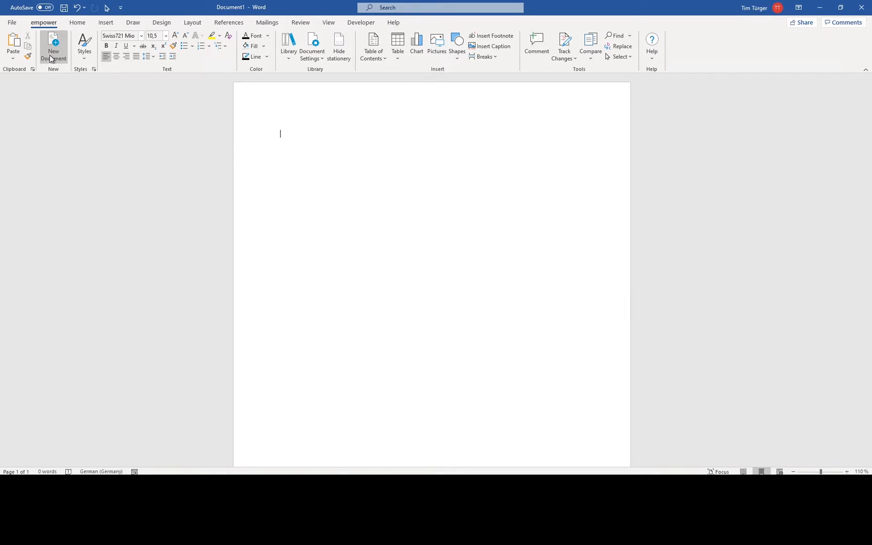
{"action": "left_click", "coordinate": [54, 59]}
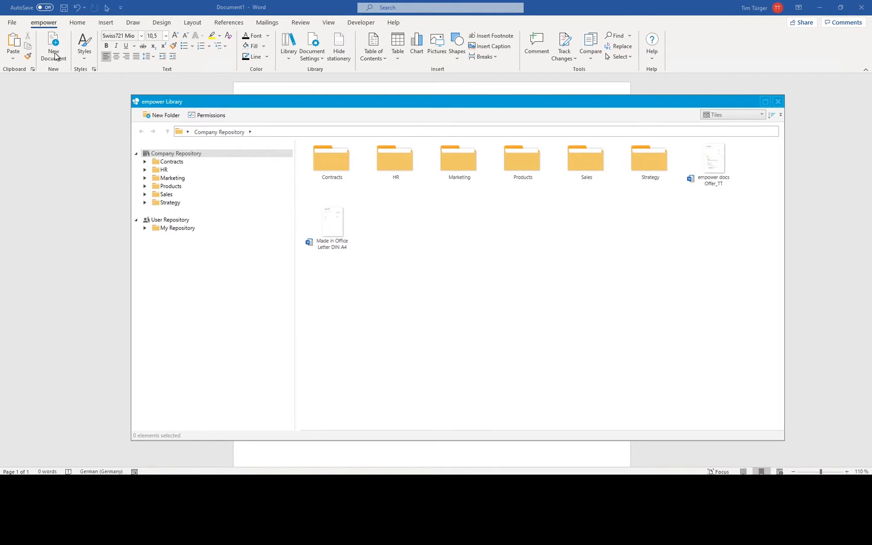
{"action": "left_click", "coordinate": [164, 154]}
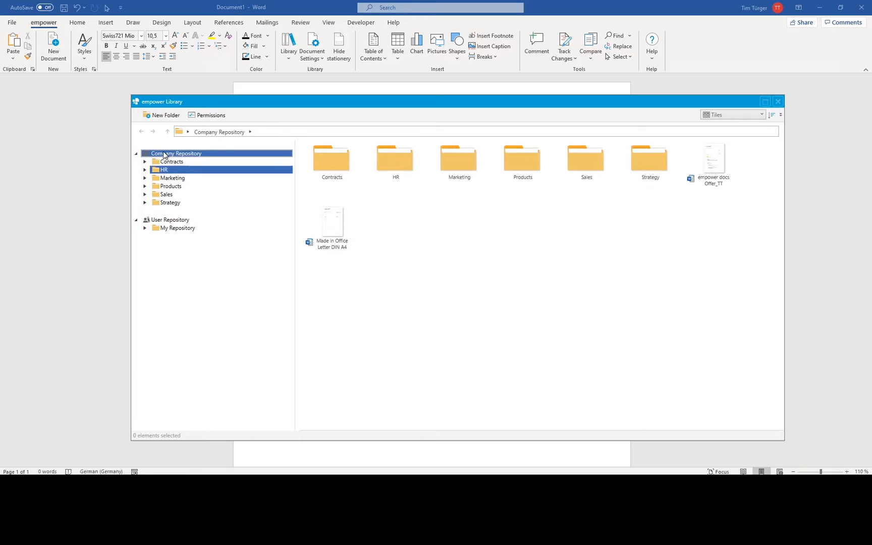
{"action": "left_click", "coordinate": [175, 221]}
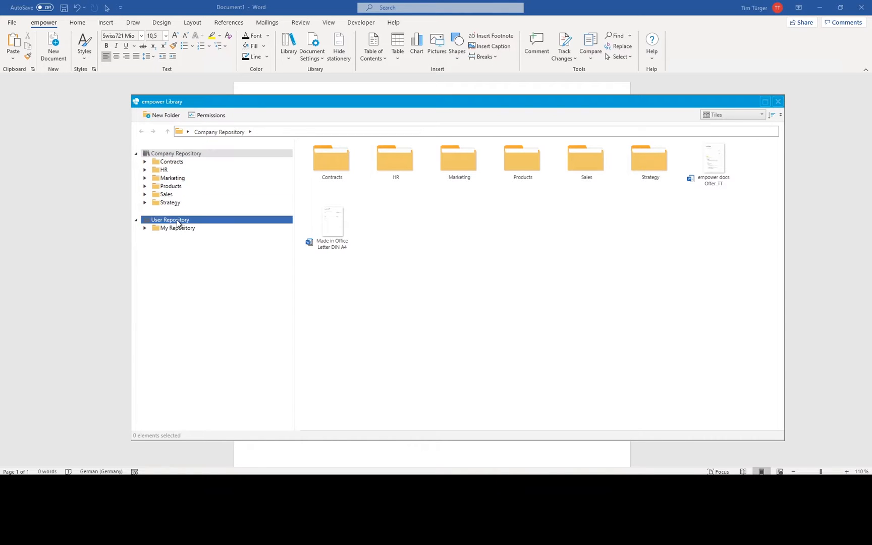
{"action": "left_click", "coordinate": [171, 155]}
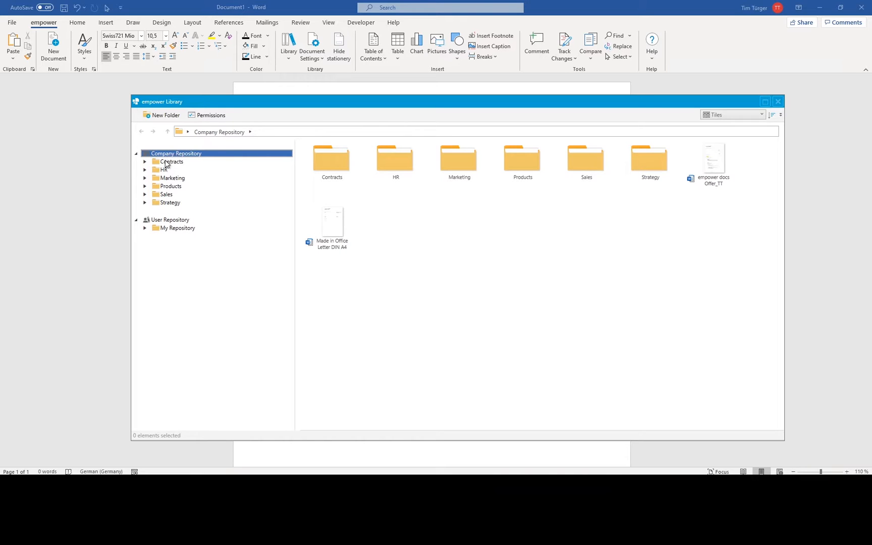
{"action": "left_click", "coordinate": [168, 163]}
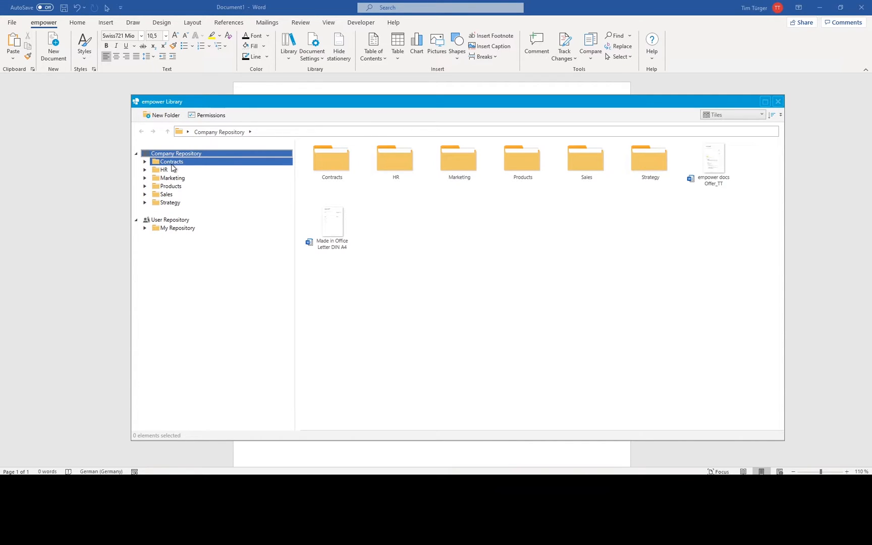
{"action": "left_click", "coordinate": [341, 284]}
{"action": "double_click", "coordinate": [333, 224]}
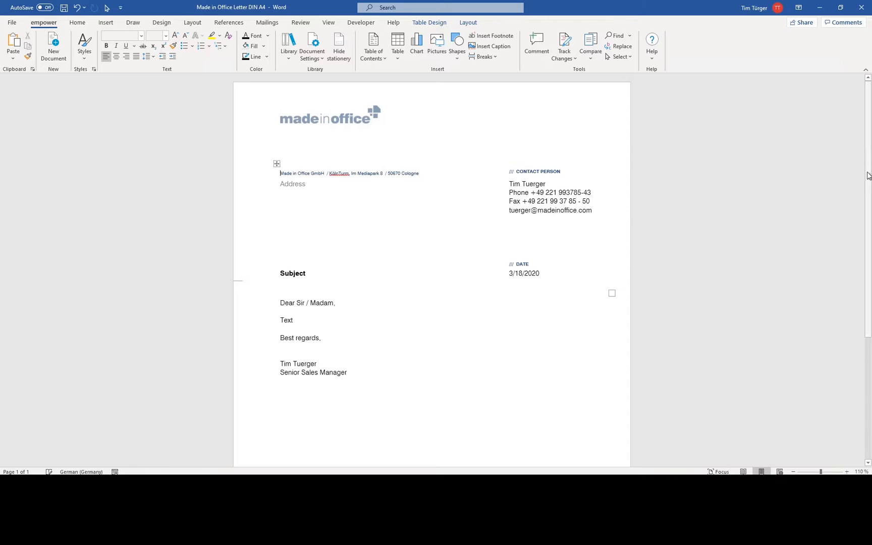
Create a second document from the empower docs Offer_TT template in the Company Repository
{"action": "left_click_drag", "start_coordinate": [869, 174], "coordinate": [870, 323]}
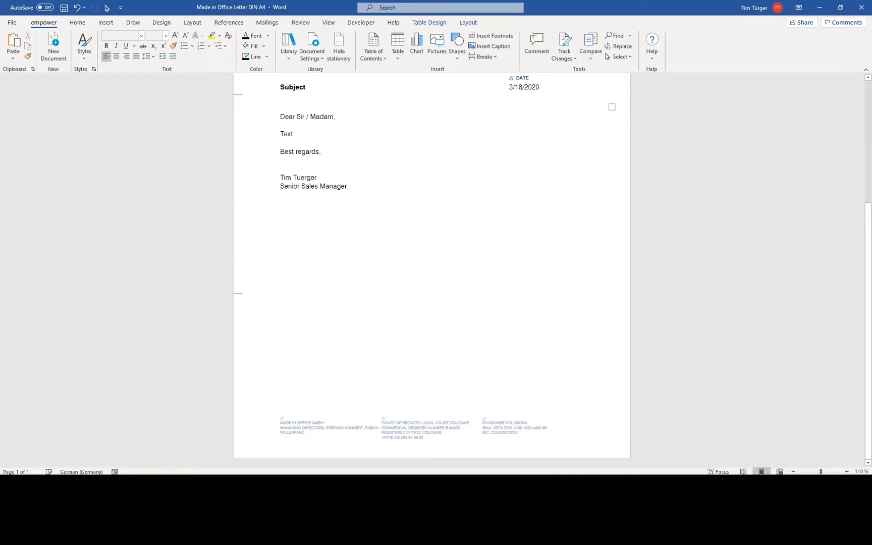
{"action": "left_click_drag", "start_coordinate": [868, 328], "coordinate": [868, 154]}
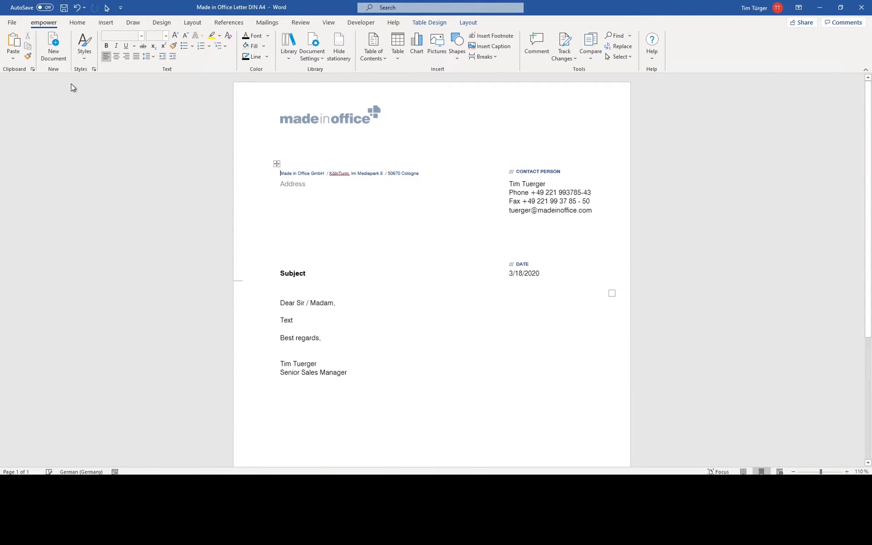
{"action": "left_click", "coordinate": [54, 53]}
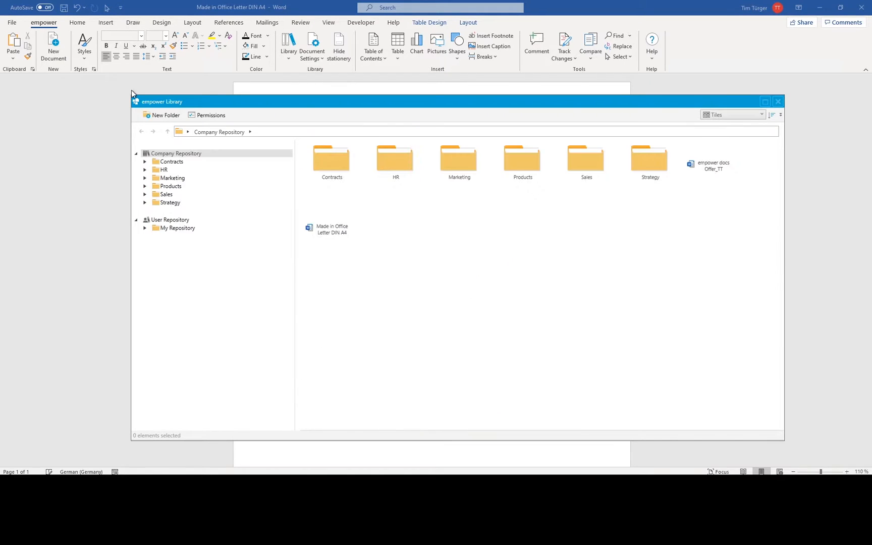
{"action": "double_click", "coordinate": [709, 165]}
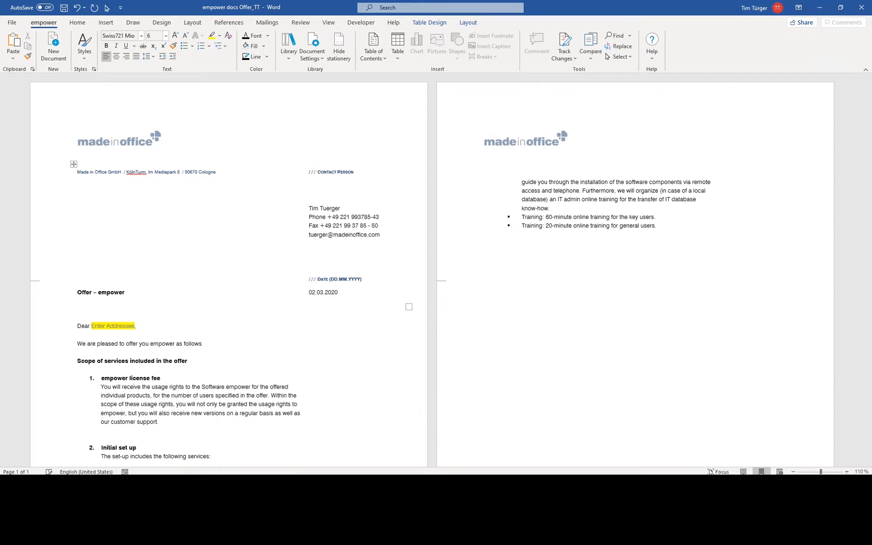
Switch to the Made in Office letter and set its document translation to German (Germany)
{"action": "left_click", "coordinate": [194, 445]}
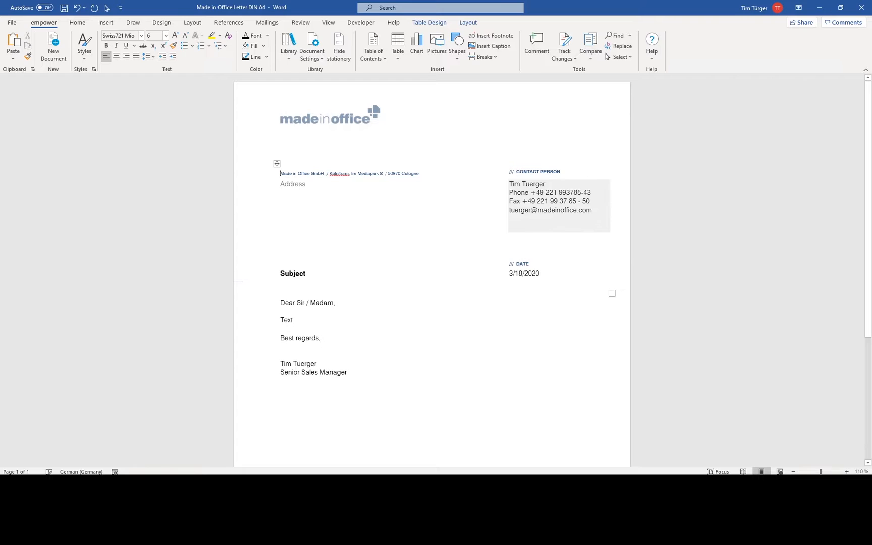
{"action": "left_click", "coordinate": [313, 44]}
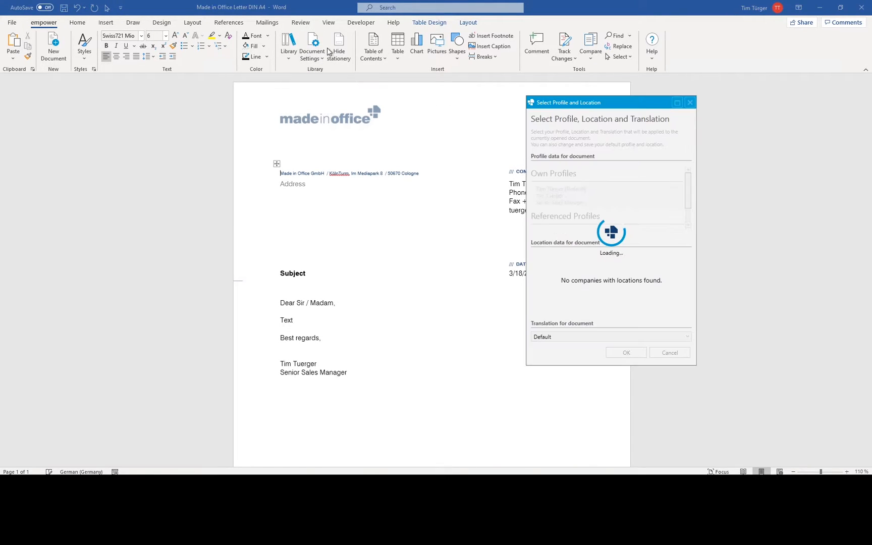
{"action": "left_click", "coordinate": [587, 337]}
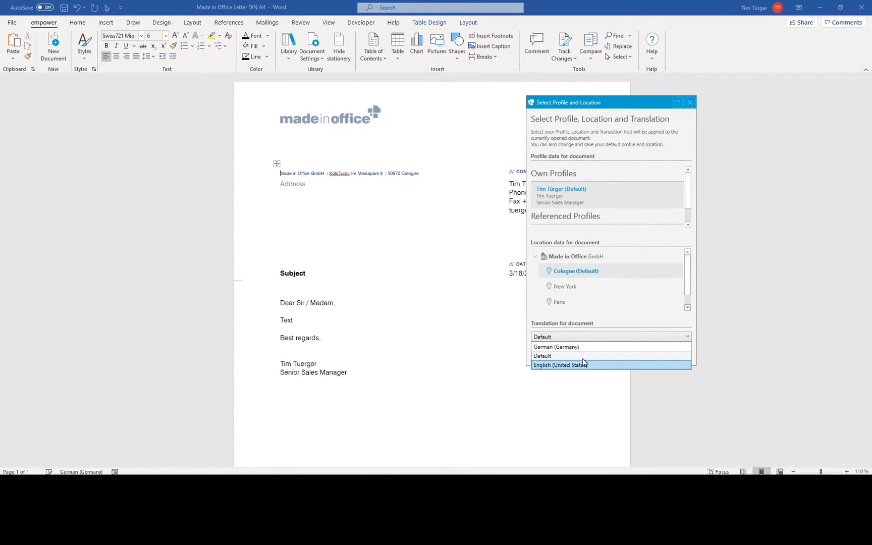
{"action": "left_click", "coordinate": [580, 348]}
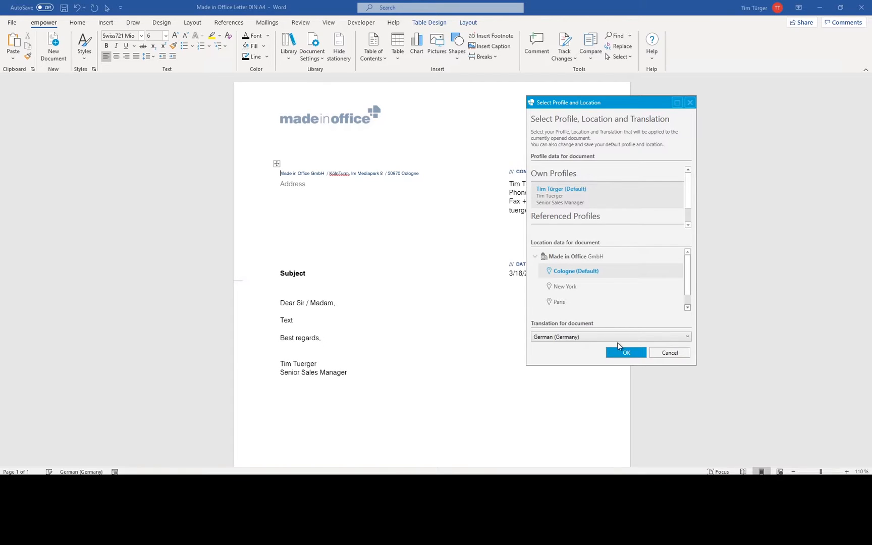
{"action": "left_click", "coordinate": [628, 353]}
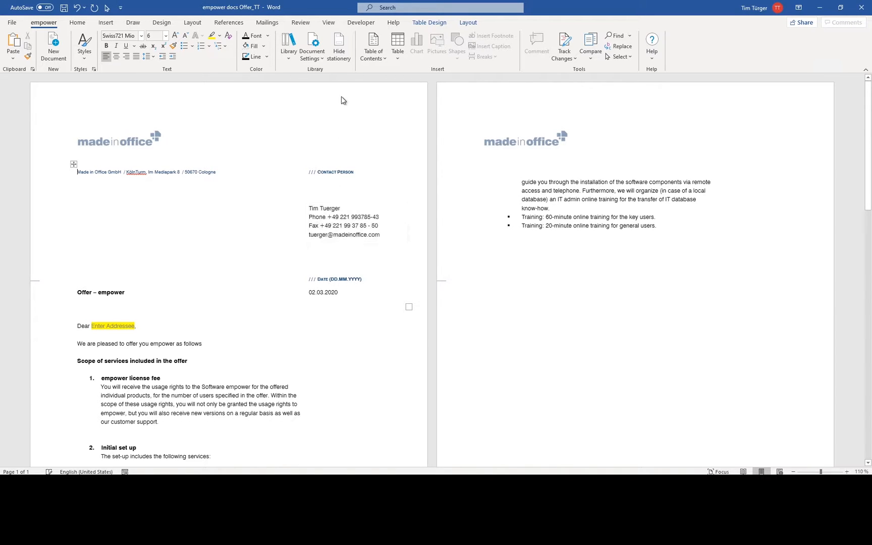
Set the translation of the empower docs Offer_TT document to German (Germany)
{"action": "left_click", "coordinate": [313, 43]}
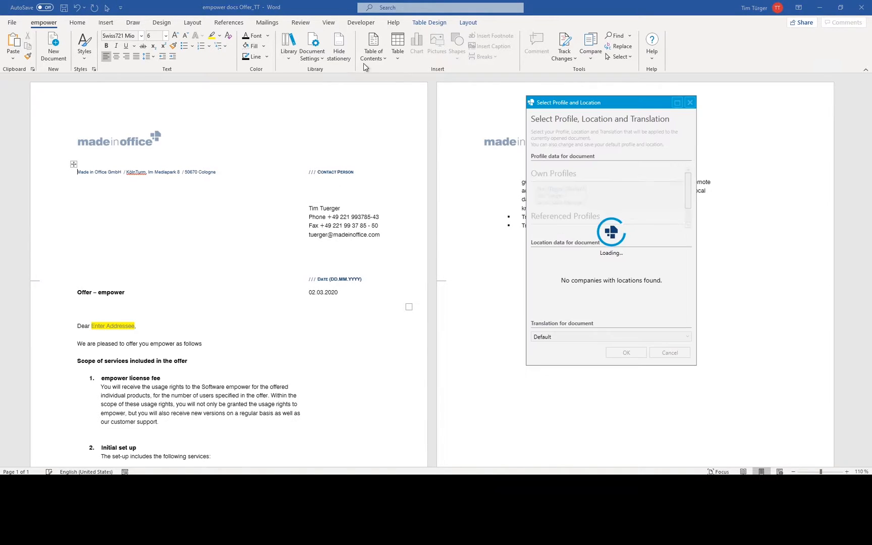
{"action": "left_click", "coordinate": [560, 336]}
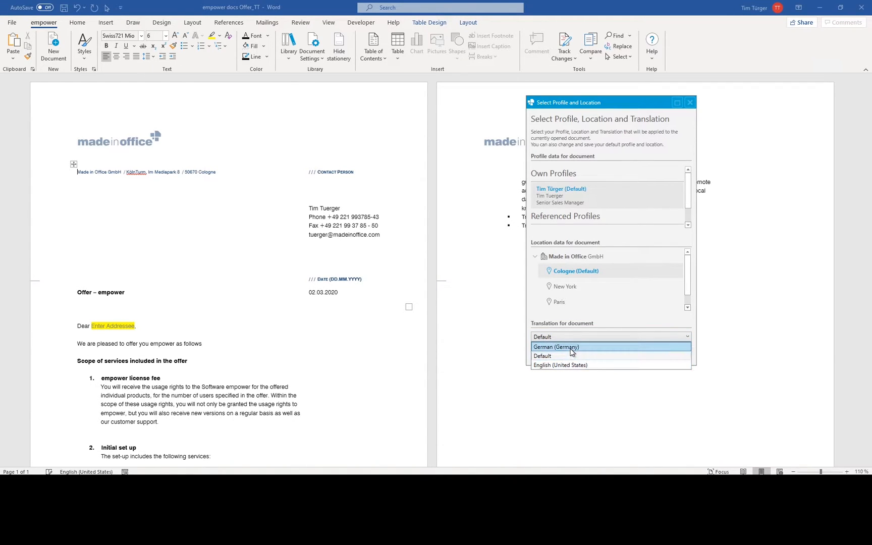
{"action": "left_click", "coordinate": [576, 347]}
{"action": "left_click", "coordinate": [626, 353]}
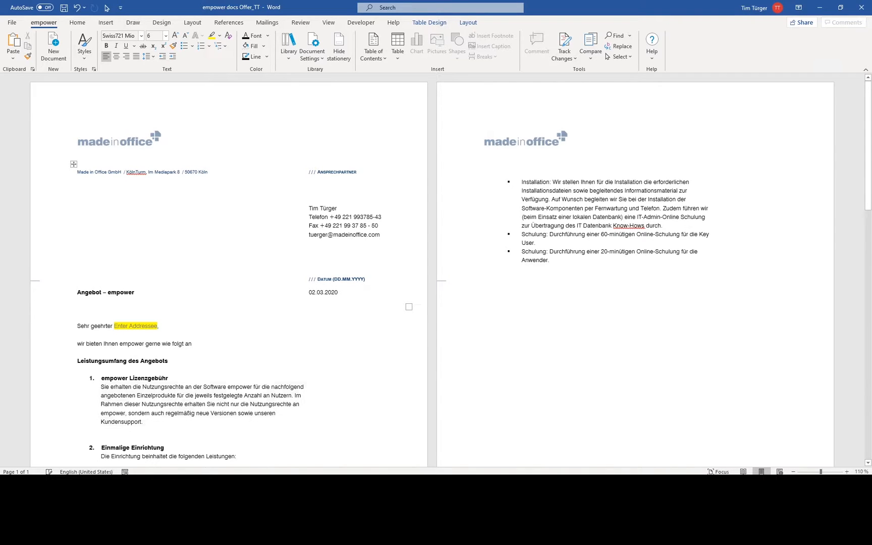
In the Made in Office letter, replace the body placeholder "Text" with the library text block 00 Empfangsbestätigung Bestellung
{"action": "mouse_move", "coordinate": [195, 485]}
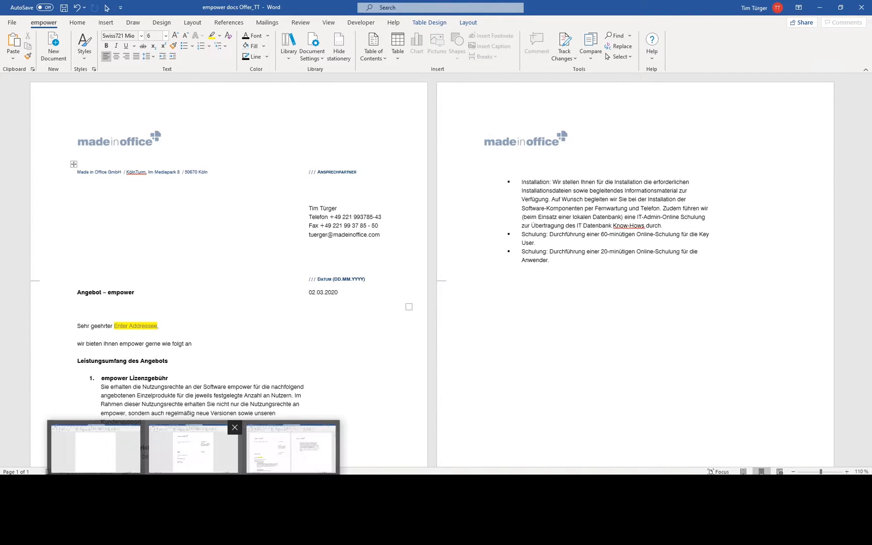
{"action": "left_click", "coordinate": [196, 448]}
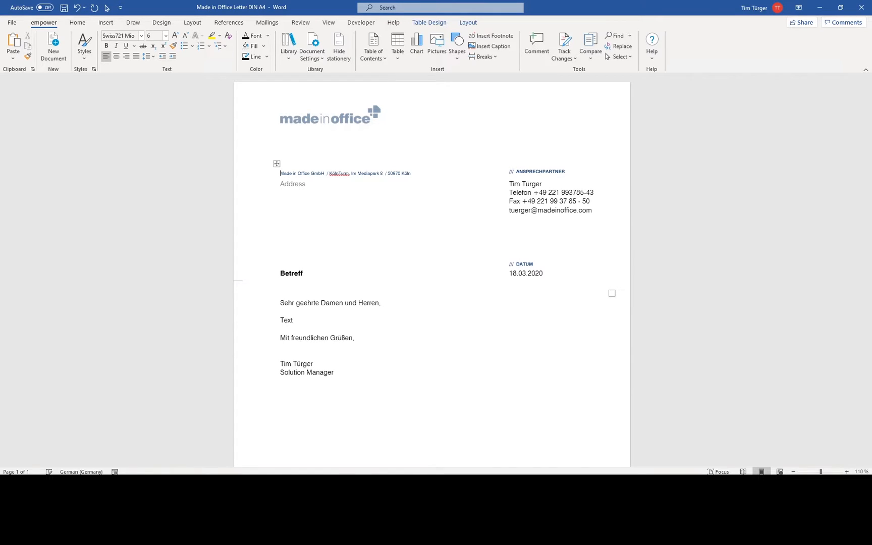
{"action": "left_click_drag", "start_coordinate": [280, 321], "coordinate": [295, 323]}
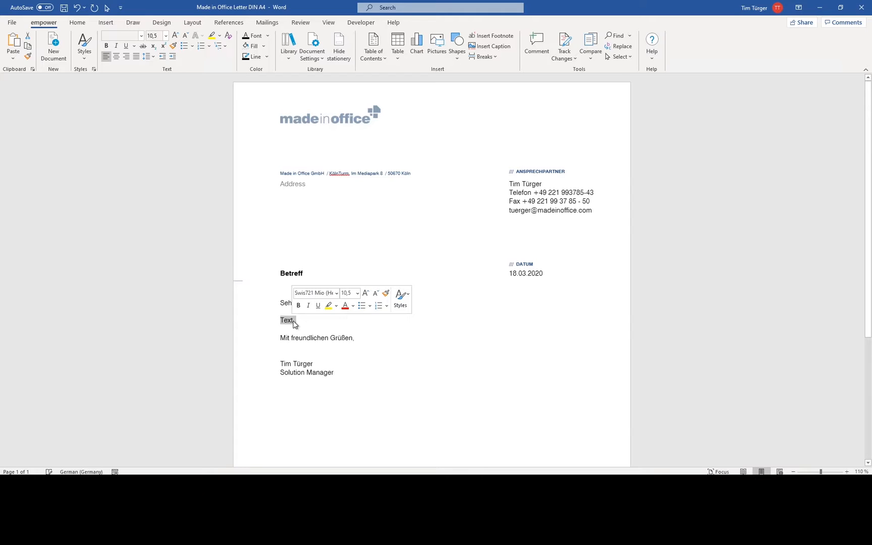
{"action": "left_click", "coordinate": [290, 44]}
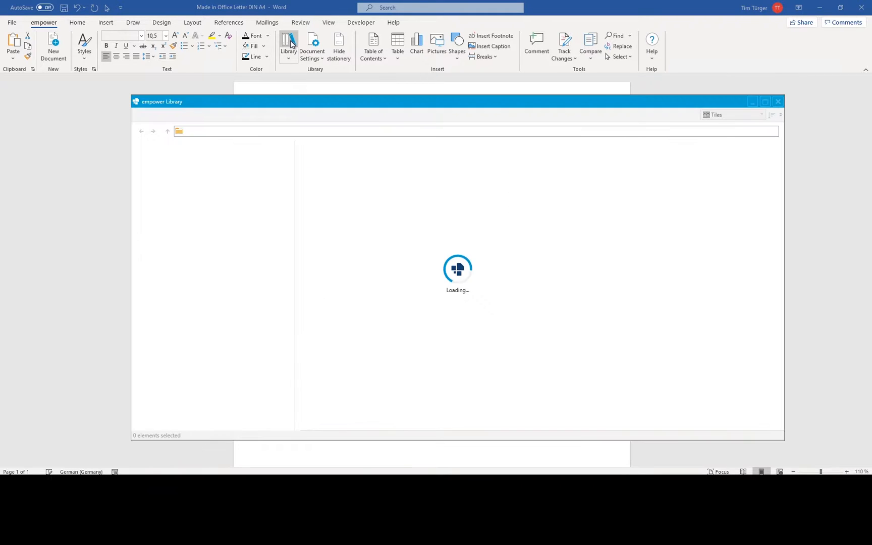
{"action": "left_click_drag", "start_coordinate": [356, 109], "coordinate": [399, 110]}
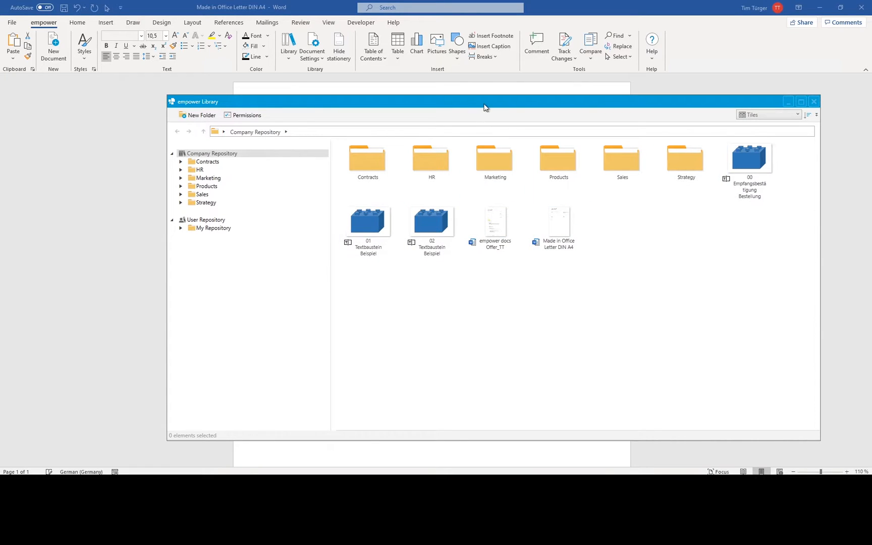
{"action": "left_click_drag", "start_coordinate": [484, 107], "coordinate": [598, 55]}
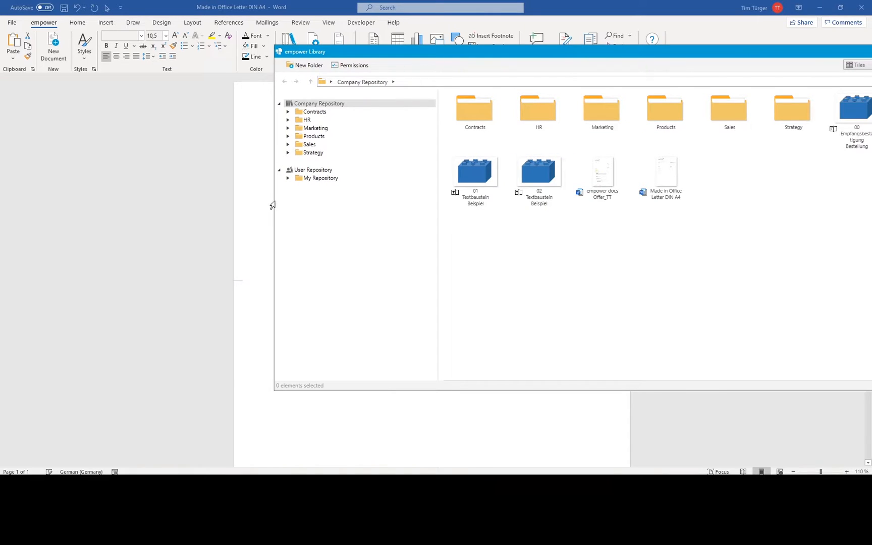
{"action": "left_click_drag", "start_coordinate": [276, 205], "coordinate": [420, 213]}
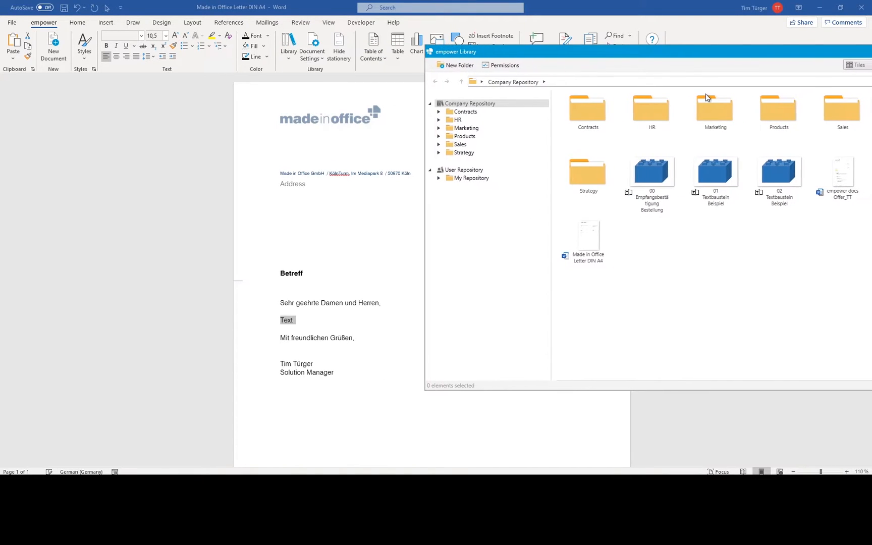
{"action": "left_click_drag", "start_coordinate": [713, 56], "coordinate": [689, 57]}
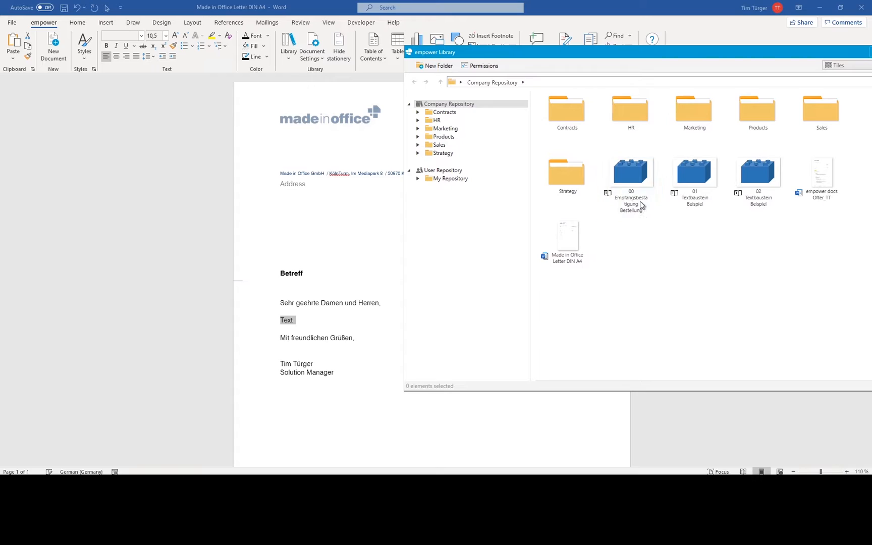
{"action": "double_click", "coordinate": [635, 187]}
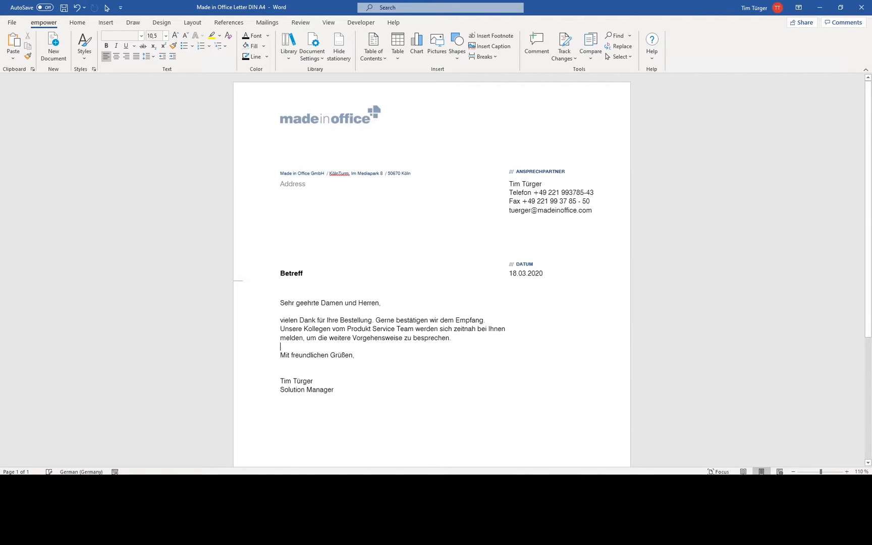
Insert the library text block 01 Textbaustein Beispiel on a new line above the closing, close the library and review the inserted text
{"action": "key", "text": "Return"}
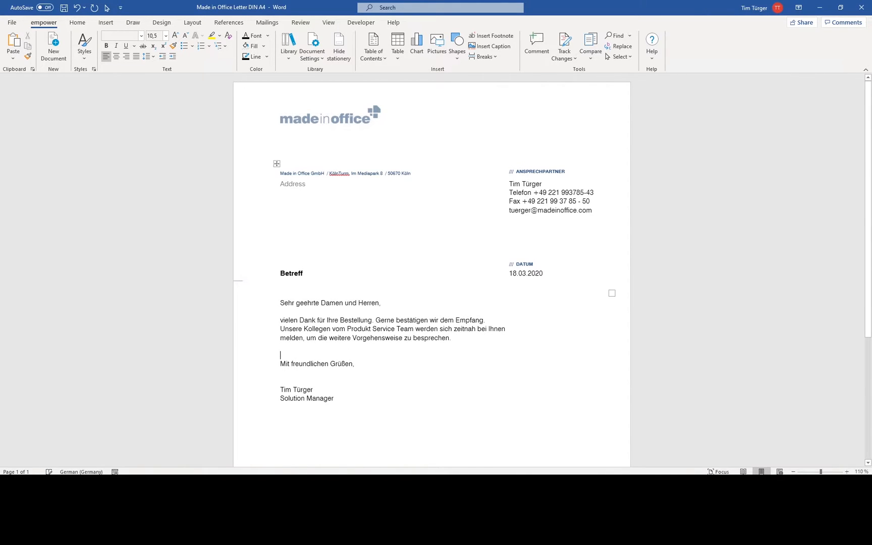
{"action": "left_click", "coordinate": [289, 46]}
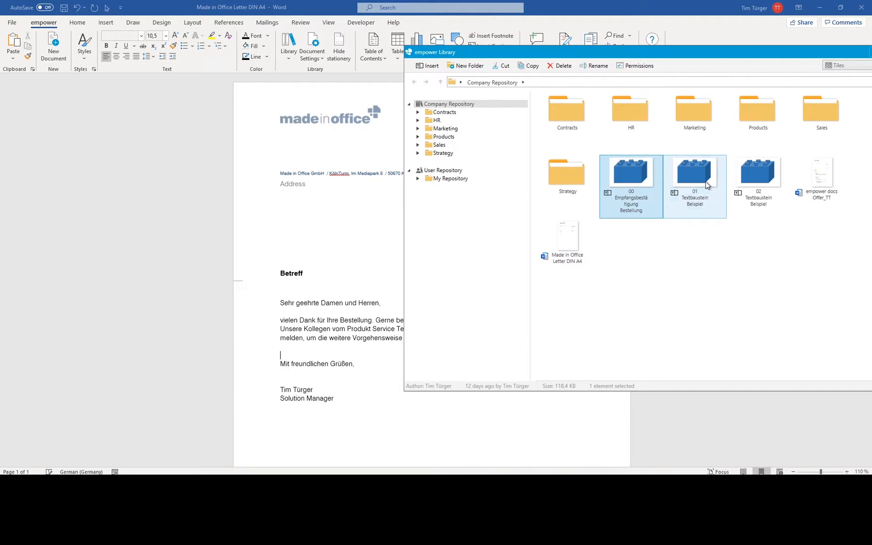
{"action": "double_click", "coordinate": [706, 185]}
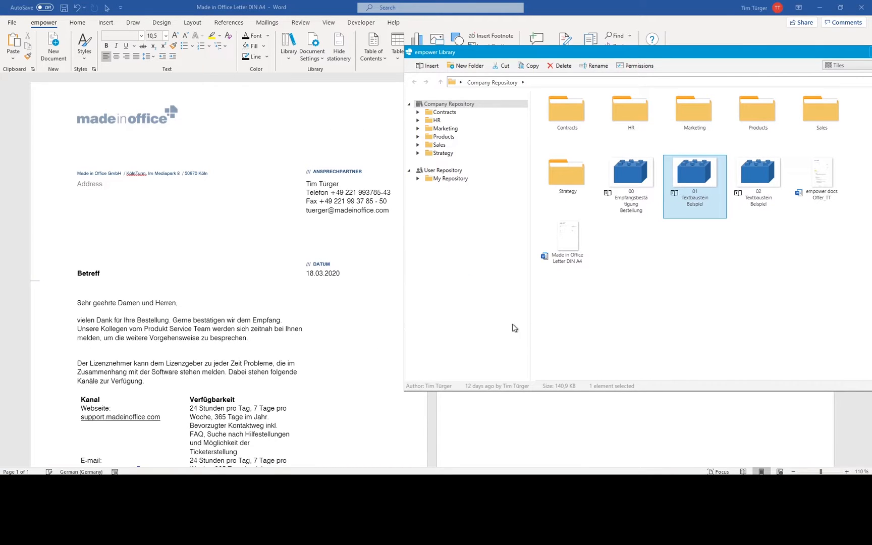
{"action": "scroll", "coordinate": [202, 384], "scroll_direction": "down", "scroll_amount": 2}
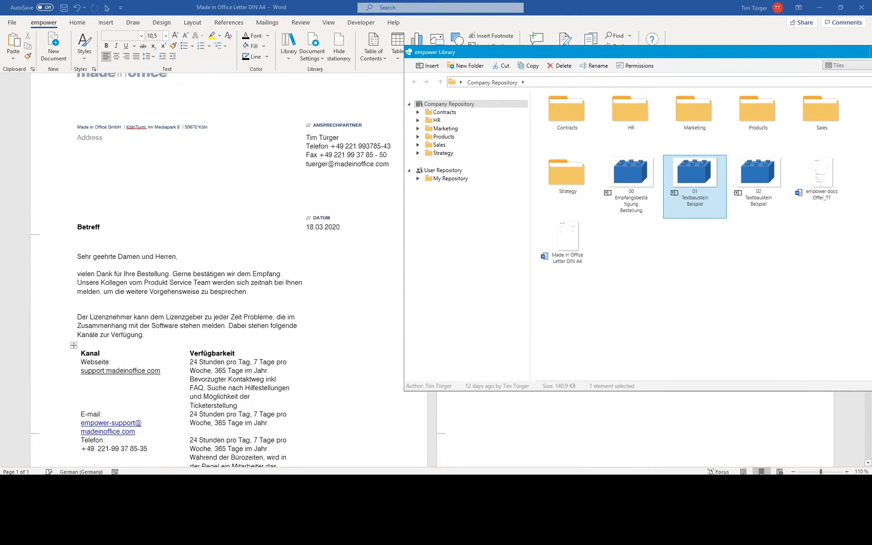
{"action": "scroll", "coordinate": [202, 384], "scroll_direction": "up", "scroll_amount": 1}
{"action": "scroll", "coordinate": [202, 384], "scroll_direction": "down", "scroll_amount": 4}
{"action": "key", "text": "Escape"}
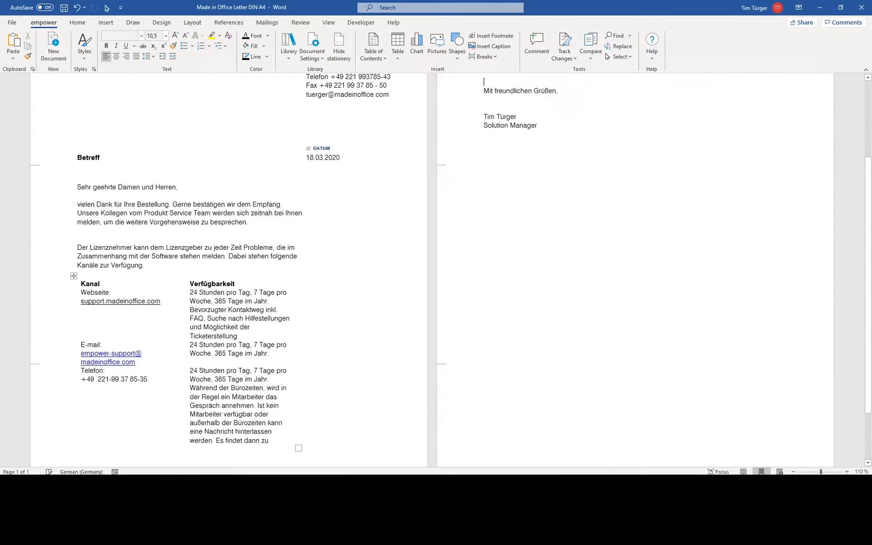
{"action": "left_click_drag", "start_coordinate": [180, 257], "coordinate": [215, 265]}
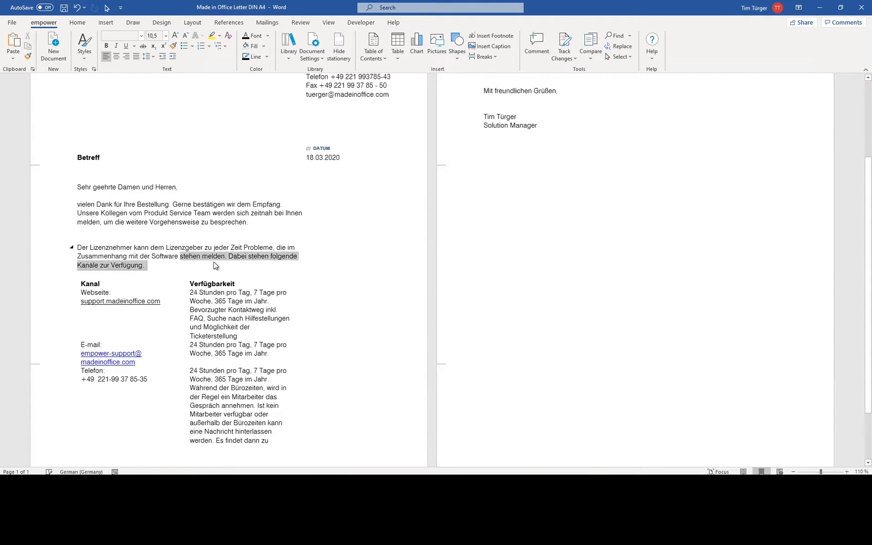
{"action": "scroll", "coordinate": [215, 283], "scroll_direction": "down", "scroll_amount": 1}
{"action": "scroll", "coordinate": [214, 282], "scroll_direction": "up", "scroll_amount": 2}
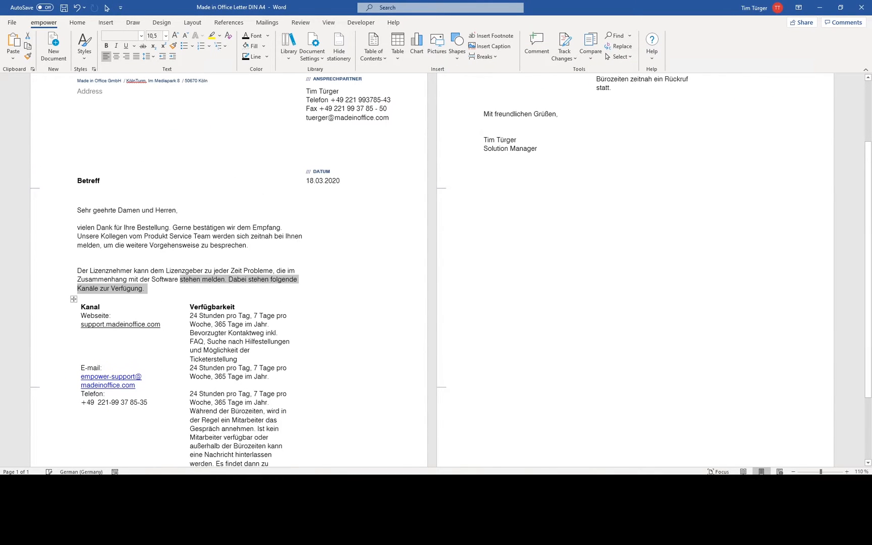
Insert the library text block 02 Textbaustein Beispiel on a new line above the letter's closing and close the library
{"action": "left_click", "coordinate": [485, 97]}
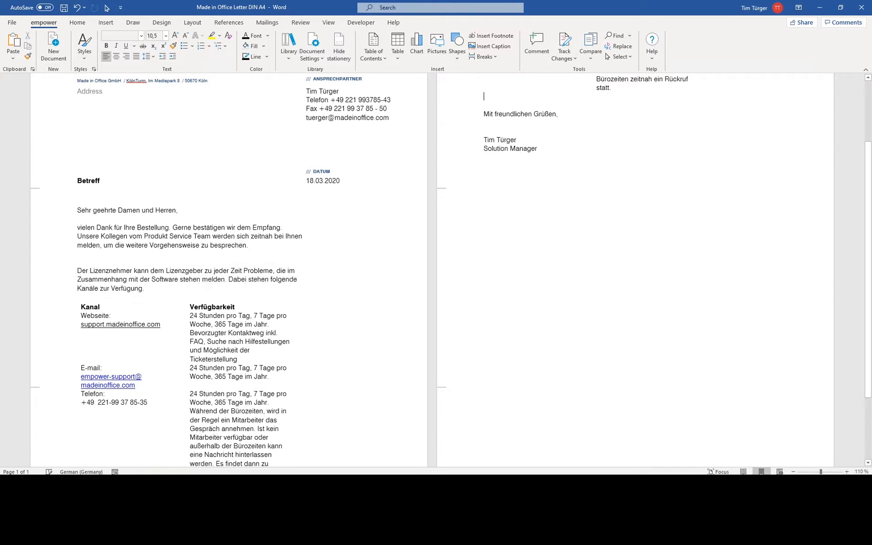
{"action": "key", "text": "Return"}
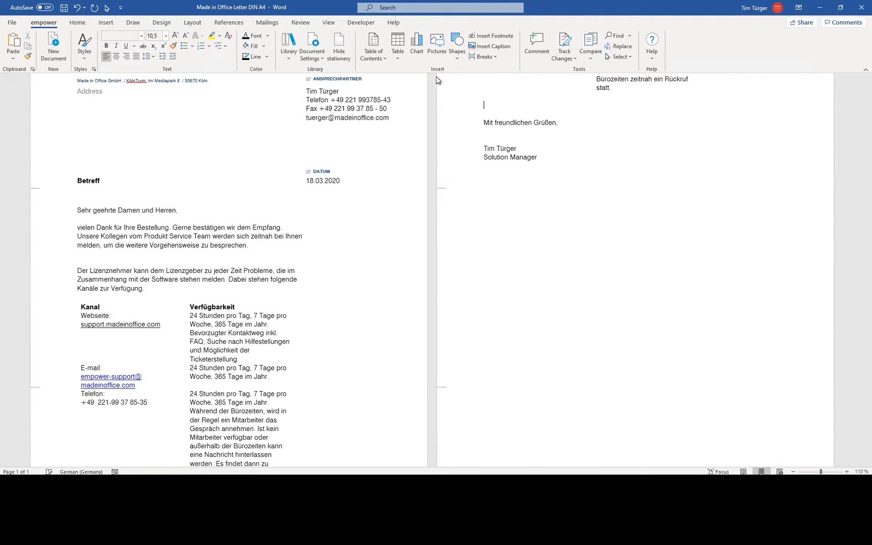
{"action": "left_click", "coordinate": [289, 42]}
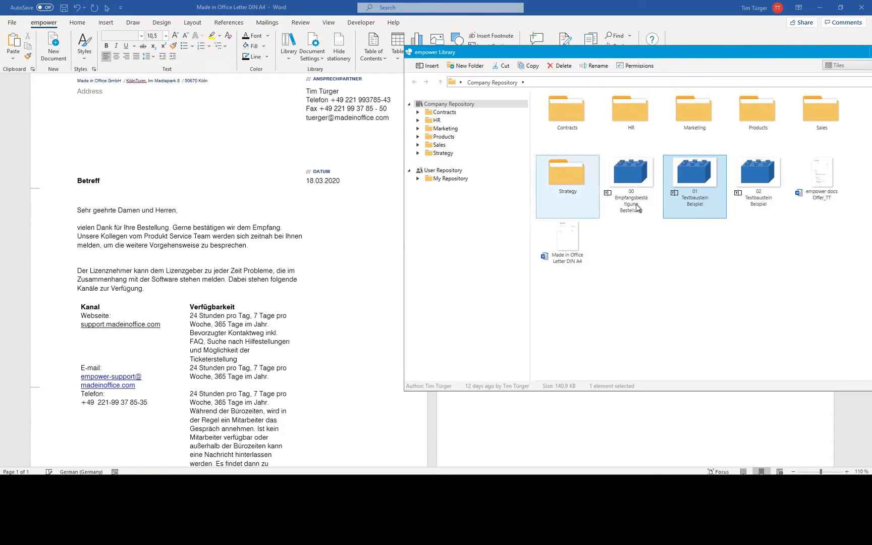
{"action": "double_click", "coordinate": [771, 183]}
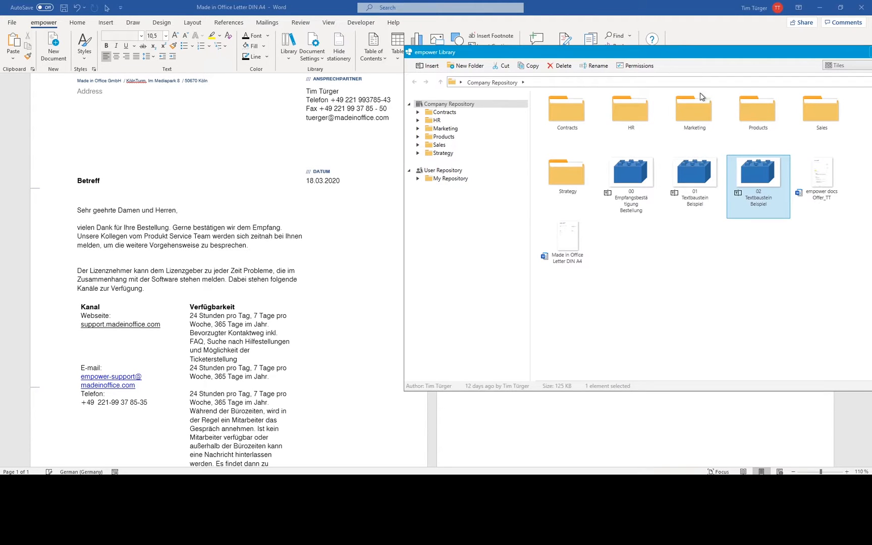
{"action": "left_click_drag", "start_coordinate": [682, 49], "coordinate": [421, 244]}
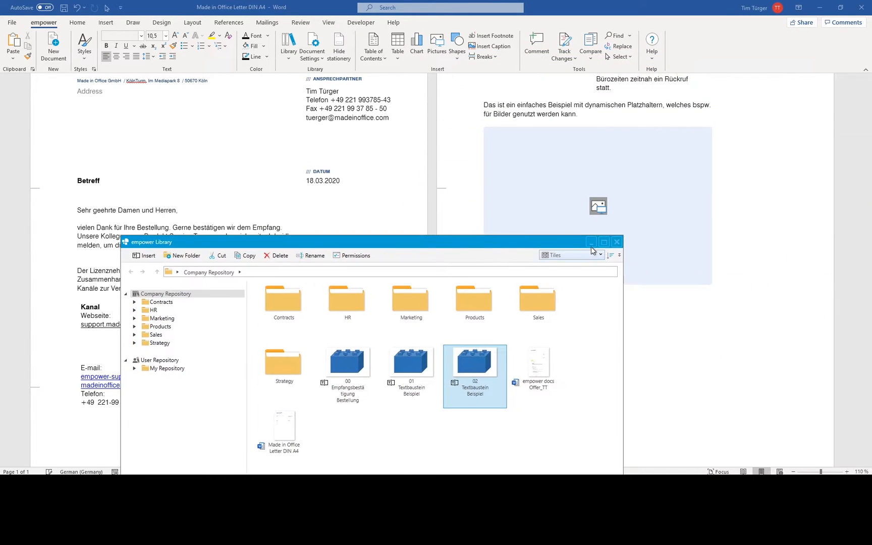
{"action": "left_click", "coordinate": [616, 243]}
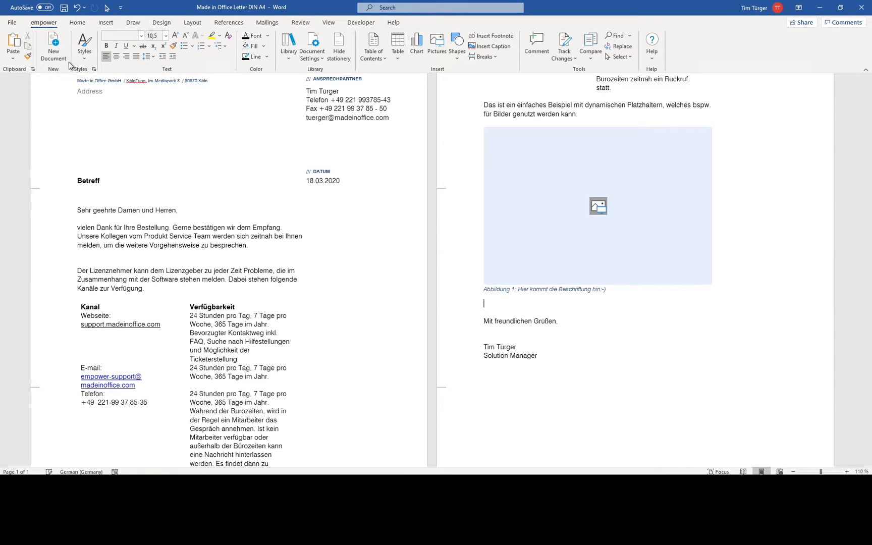
Set the letter's location data to the New York office of Made in Office GmbH and review the updated letterhead
{"action": "left_click", "coordinate": [315, 44]}
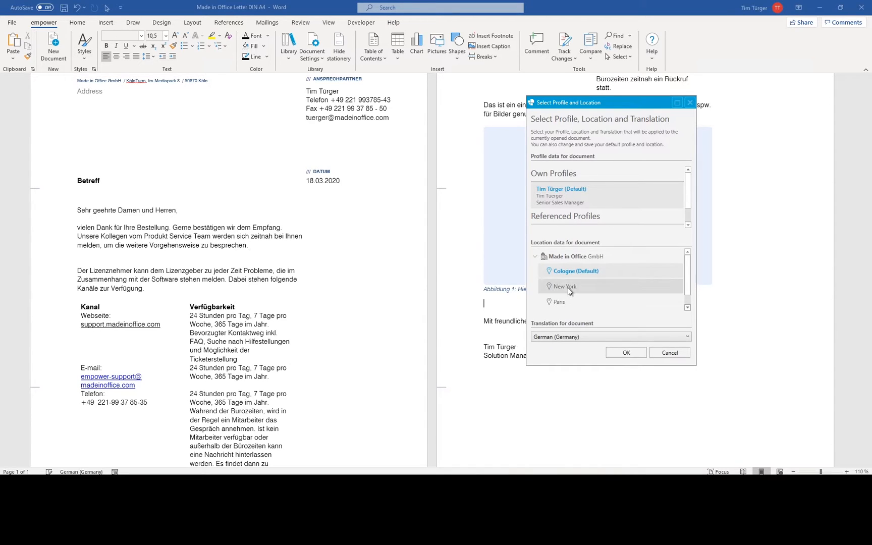
{"action": "left_click", "coordinate": [570, 300]}
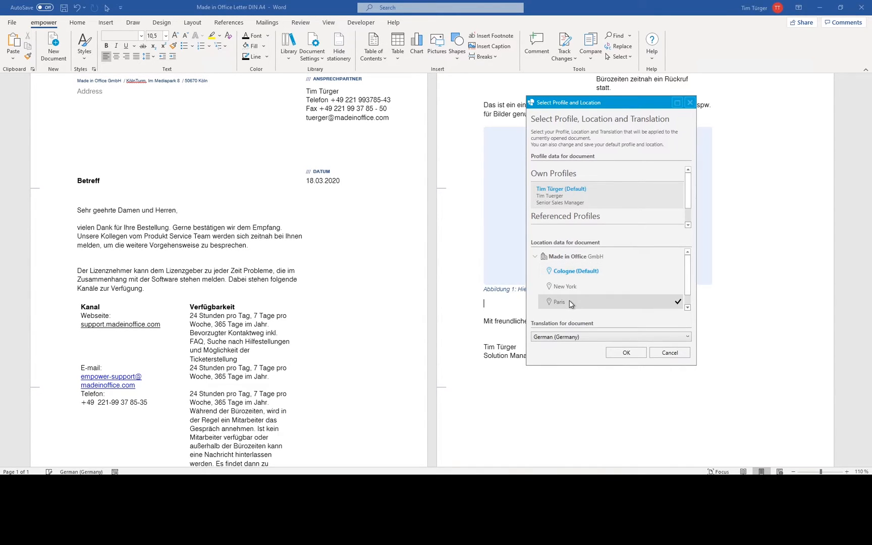
{"action": "left_click", "coordinate": [581, 282]}
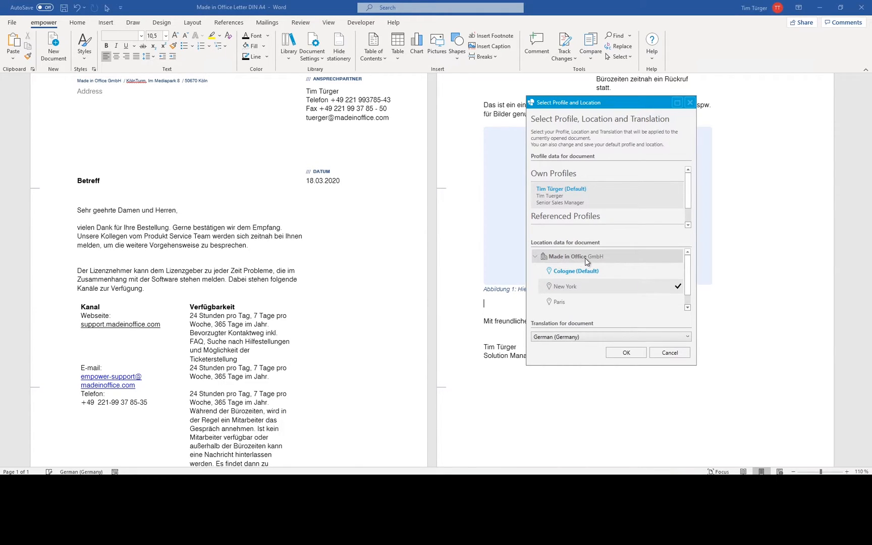
{"action": "scroll", "coordinate": [687, 273], "scroll_direction": "down", "scroll_amount": 1}
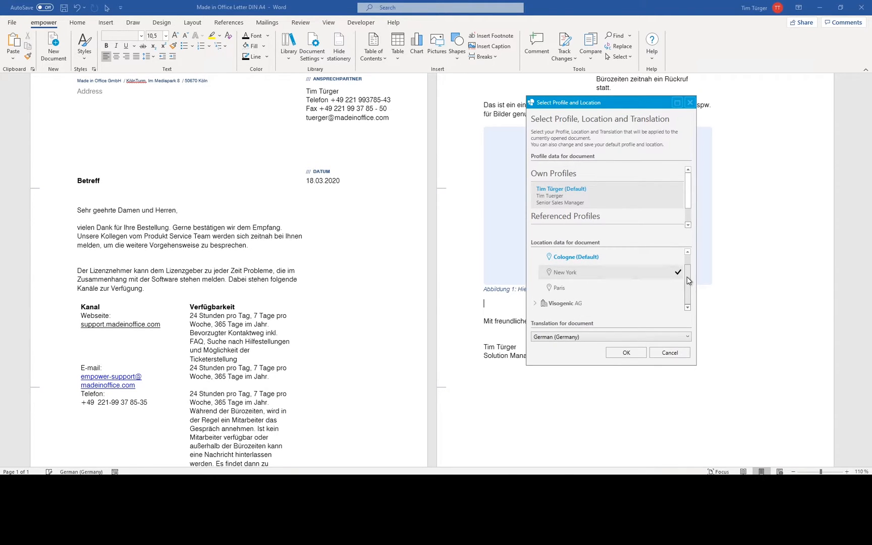
{"action": "scroll", "coordinate": [684, 277], "scroll_direction": "up", "scroll_amount": 1}
{"action": "left_click", "coordinate": [625, 353]}
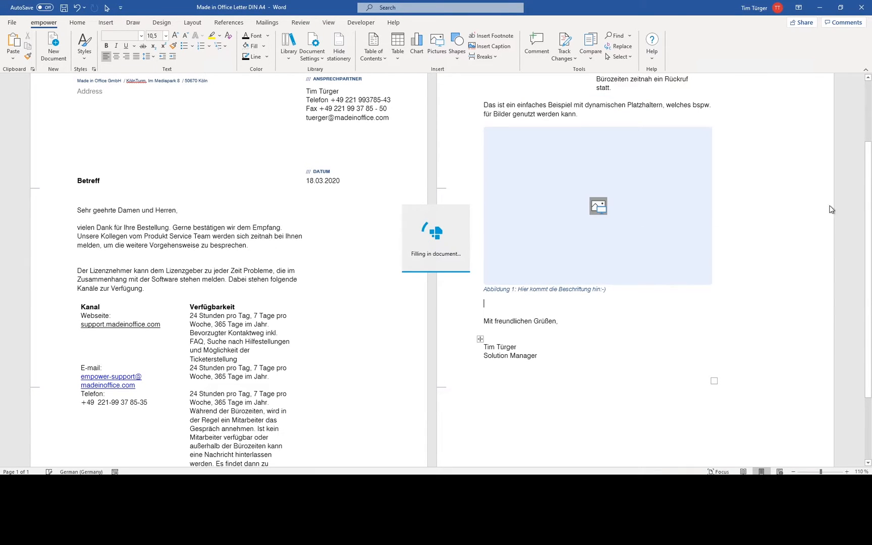
{"action": "left_click_drag", "start_coordinate": [868, 195], "coordinate": [867, 135]}
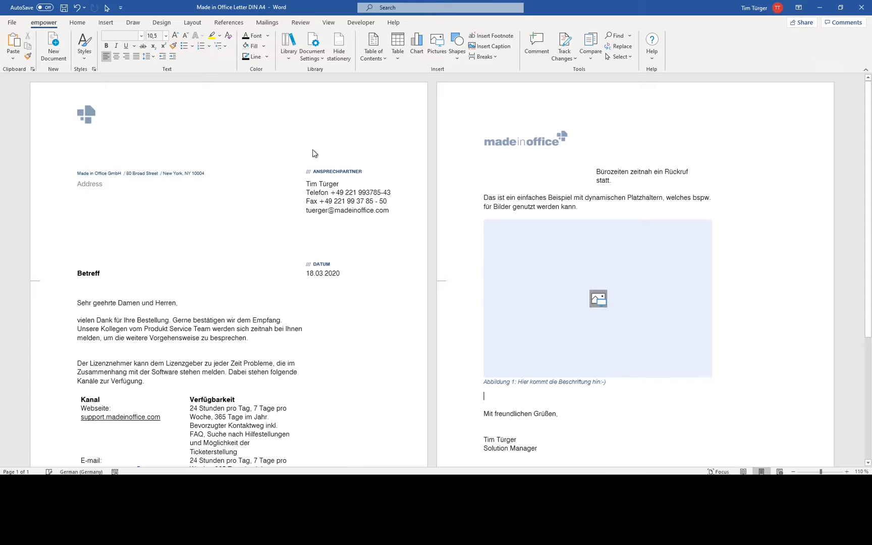
Hide the letter's stationery elements to preview printing on preprinted paper, and show them again
{"action": "left_click", "coordinate": [338, 46]}
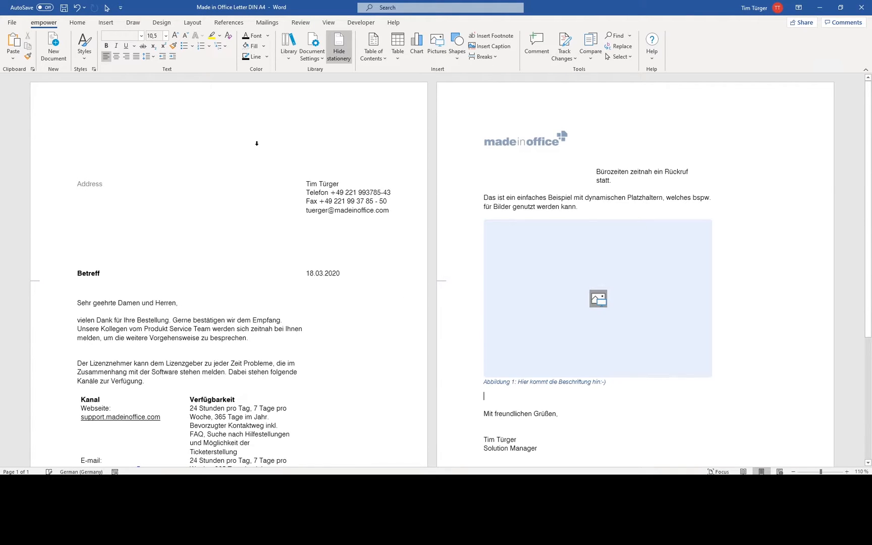
{"action": "left_click", "coordinate": [339, 57]}
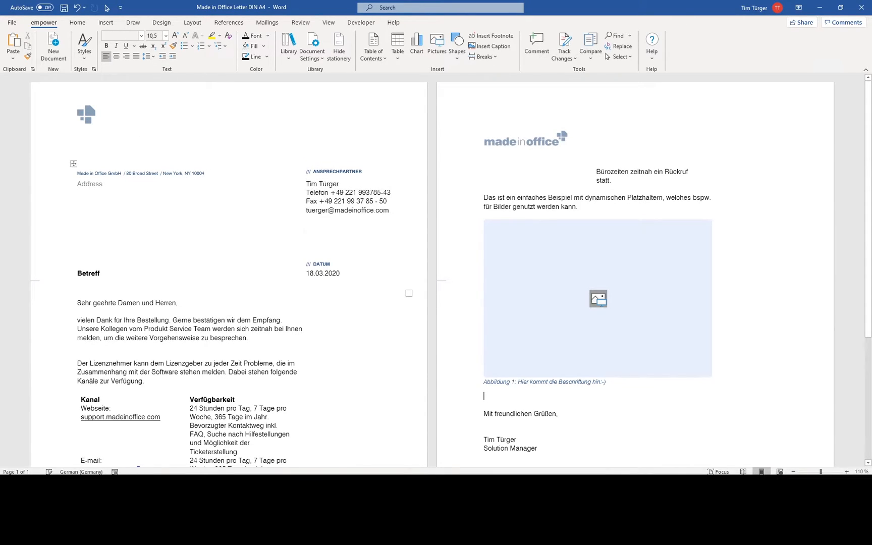
Examine the sender address field and the Cologne and New York location data of Made in Office GmbH, leaving the company data unedited
{"action": "left_click", "coordinate": [182, 173]}
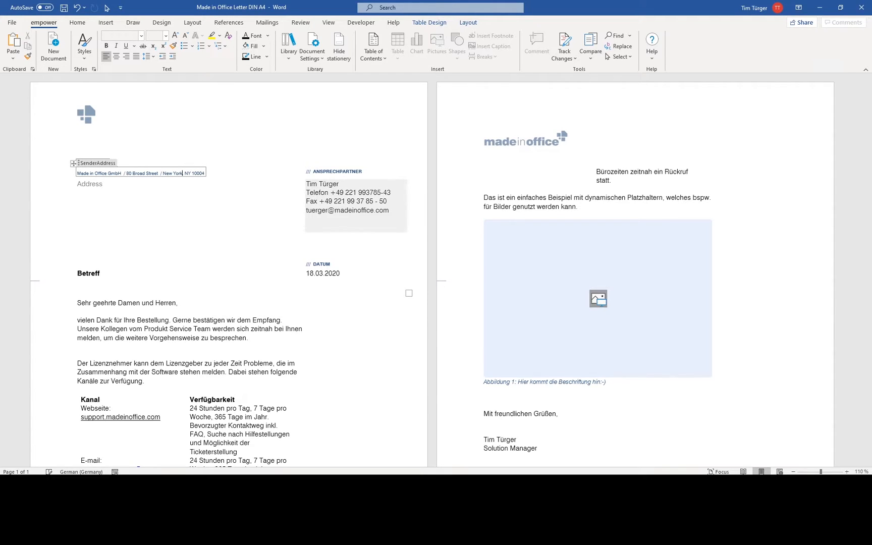
{"action": "left_click", "coordinate": [322, 59]}
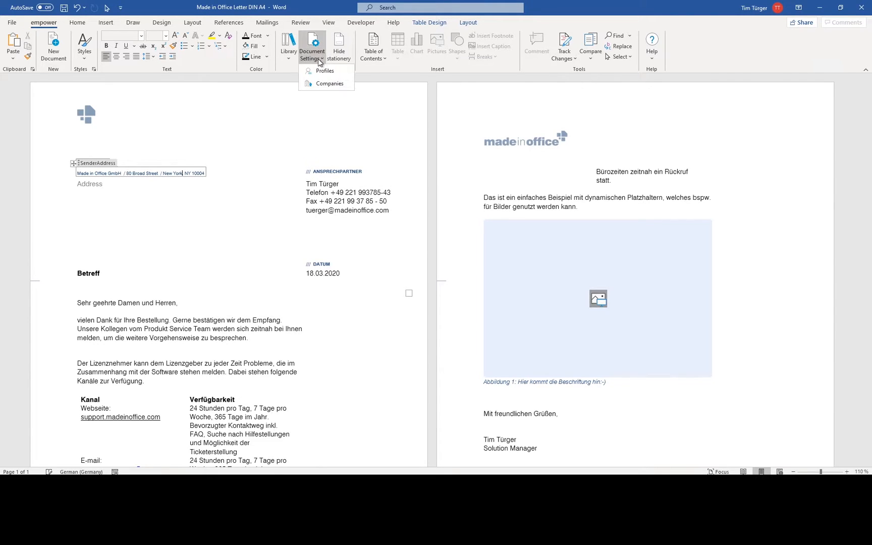
{"action": "left_click", "coordinate": [324, 85]}
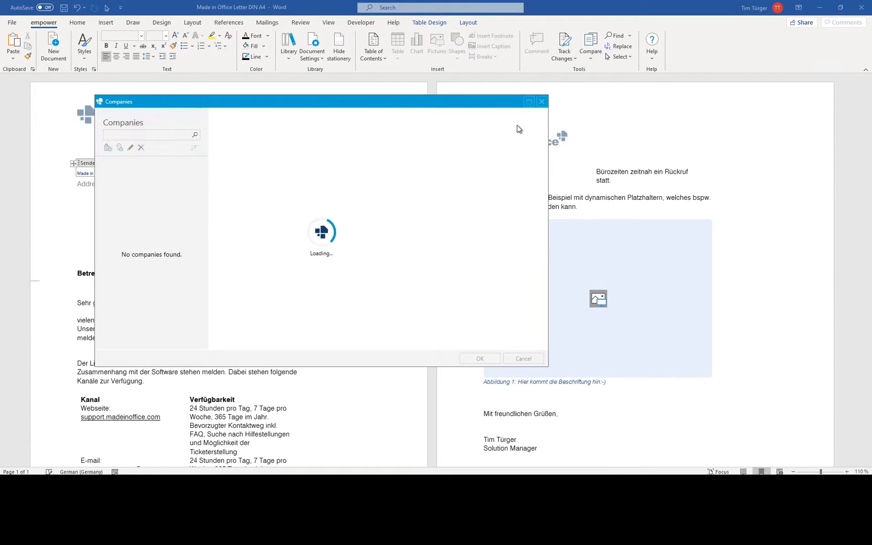
{"action": "left_click_drag", "start_coordinate": [470, 101], "coordinate": [548, 91]}
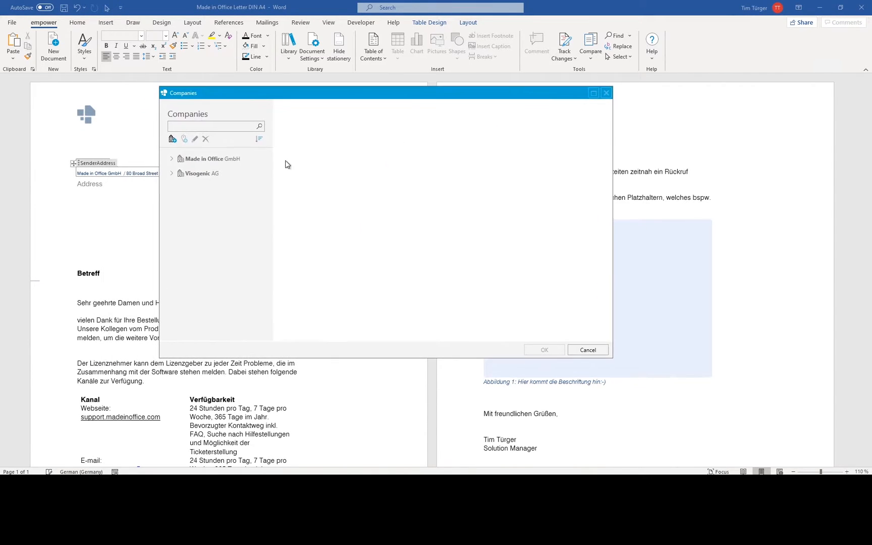
{"action": "left_click", "coordinate": [172, 159]}
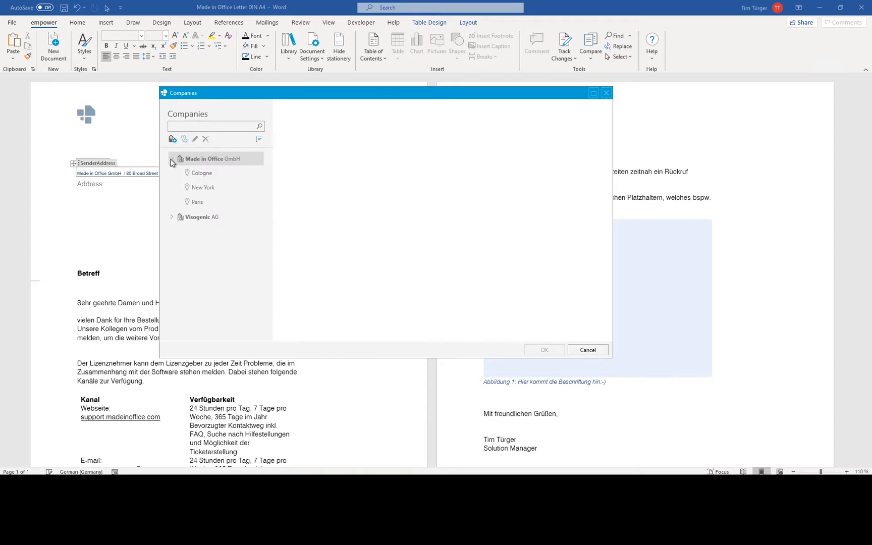
{"action": "left_click", "coordinate": [212, 174]}
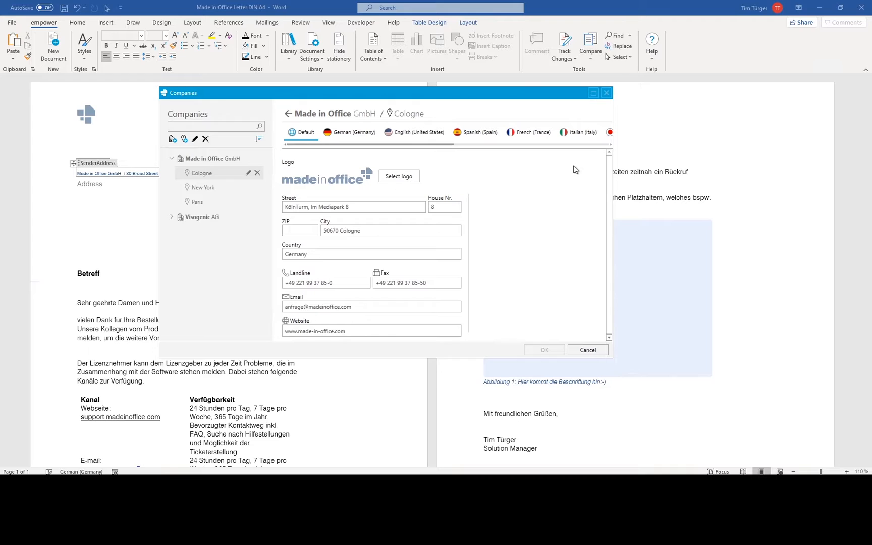
{"action": "left_click", "coordinate": [201, 188]}
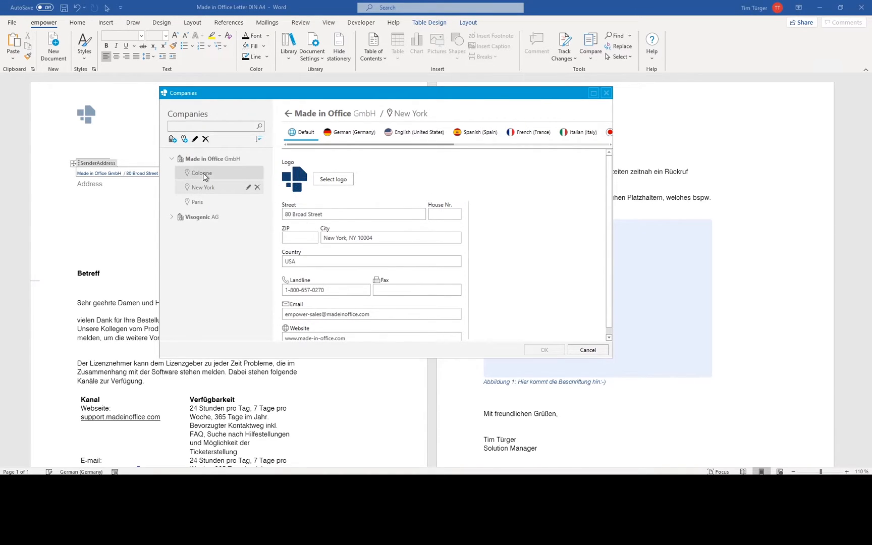
{"action": "left_click", "coordinate": [203, 174]}
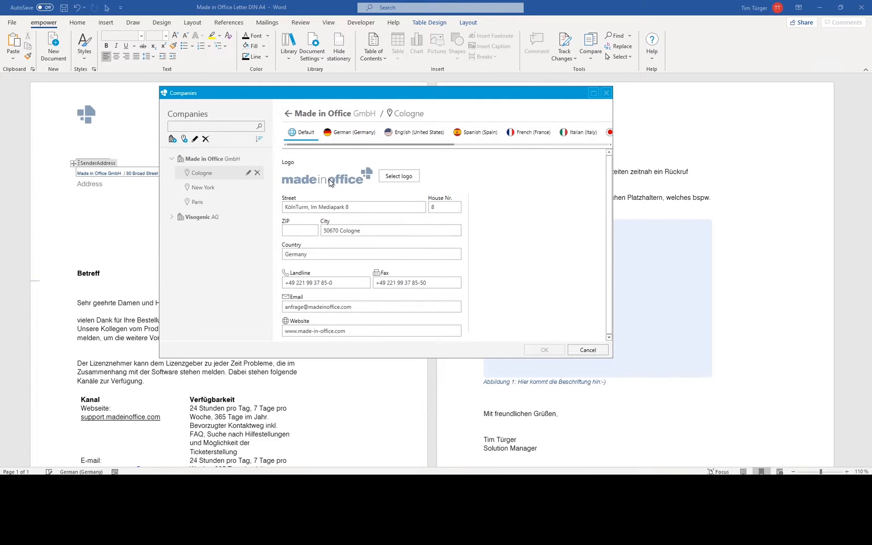
{"action": "left_click", "coordinate": [584, 352]}
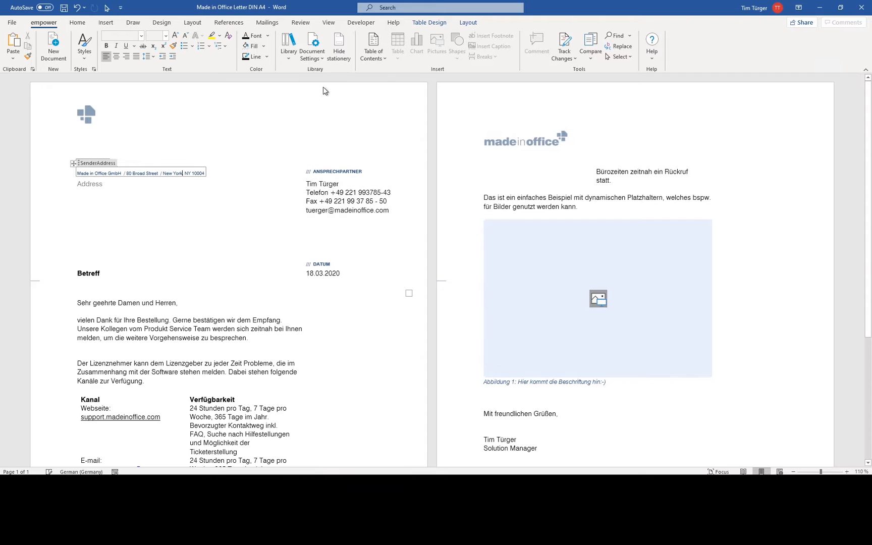
Open the profile management and examine the own default profile's Default and German (Germany) data
{"action": "left_click", "coordinate": [316, 57]}
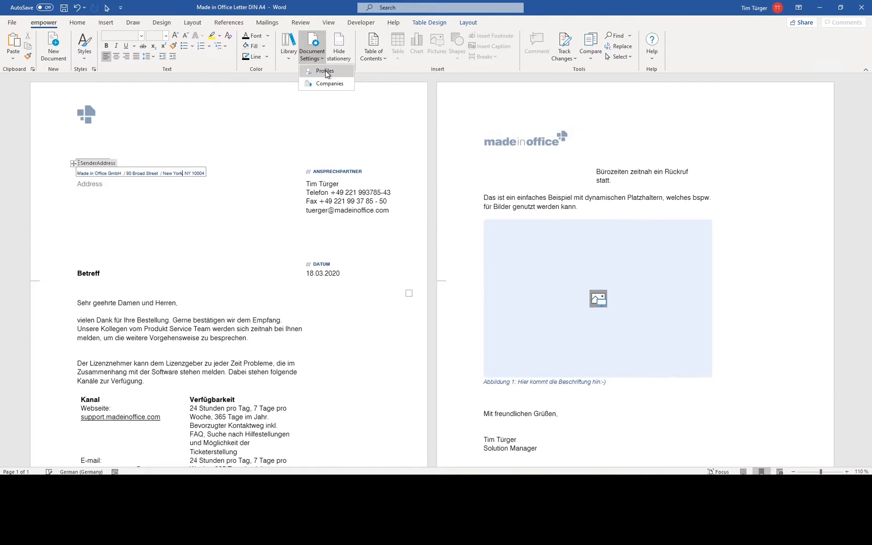
{"action": "left_click", "coordinate": [326, 71]}
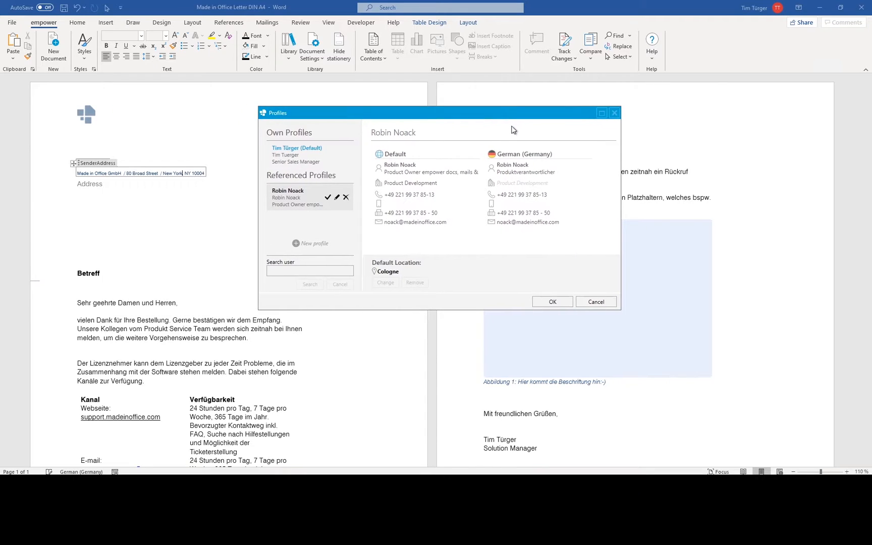
{"action": "left_click", "coordinate": [312, 151]}
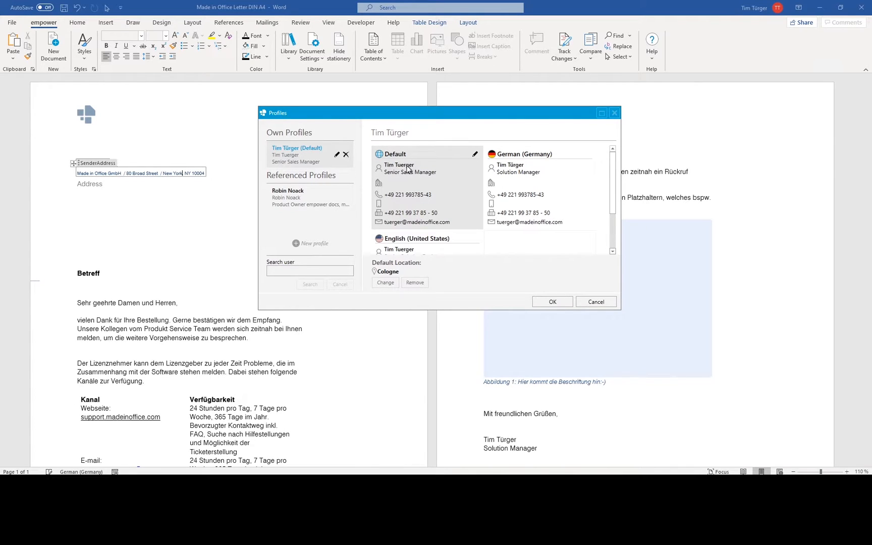
{"action": "left_click", "coordinate": [501, 166]}
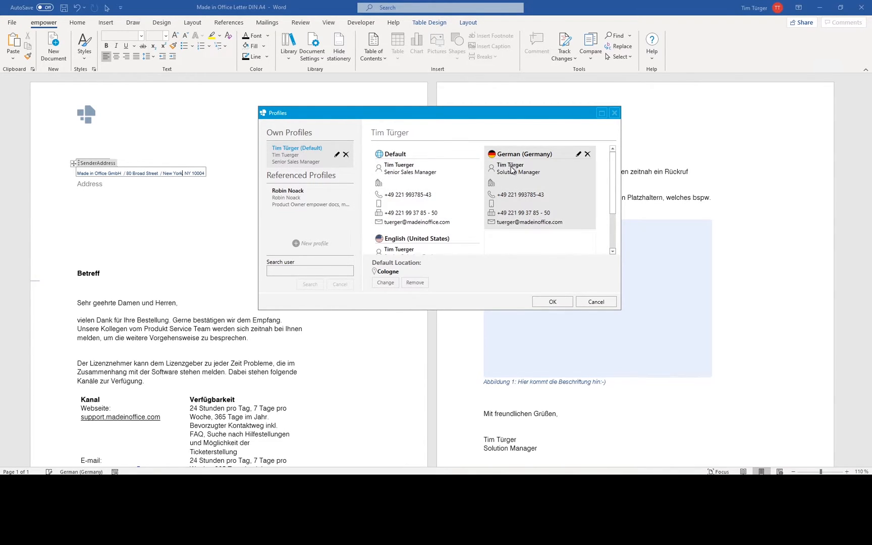
In the profile's German (Germany) translation, try unlinking the First name field from the company data, relink it, cancel and close the profiles
{"action": "left_click", "coordinate": [579, 155]}
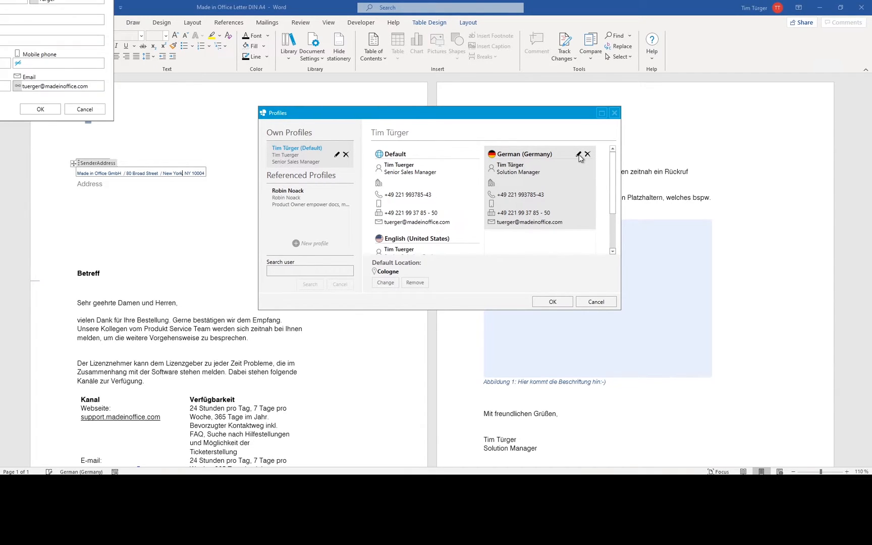
{"action": "left_click_drag", "start_coordinate": [112, 113], "coordinate": [223, 124]}
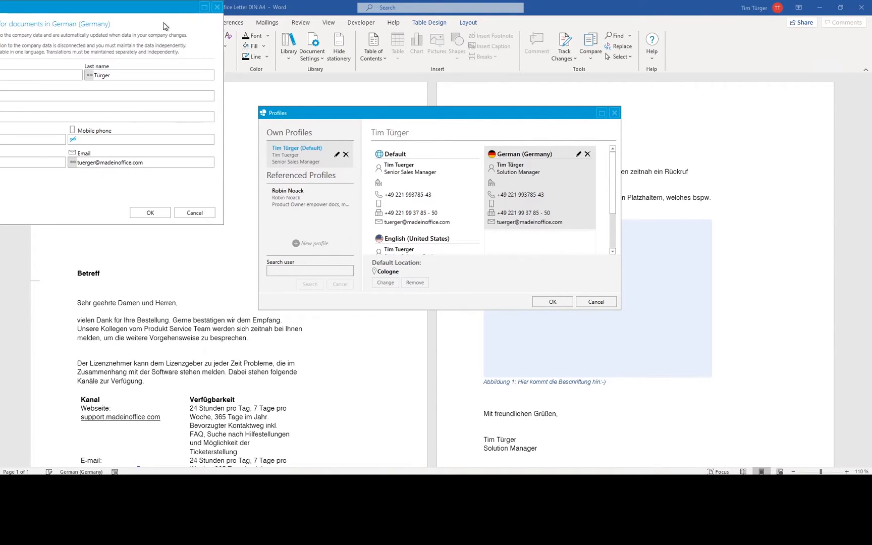
{"action": "mouse_move", "coordinate": [144, 11]}
{"action": "left_mouse_down"}
{"action": "mouse_move", "coordinate": [431, 162]}
{"action": "mouse_move", "coordinate": [557, 162]}
{"action": "left_mouse_up"}
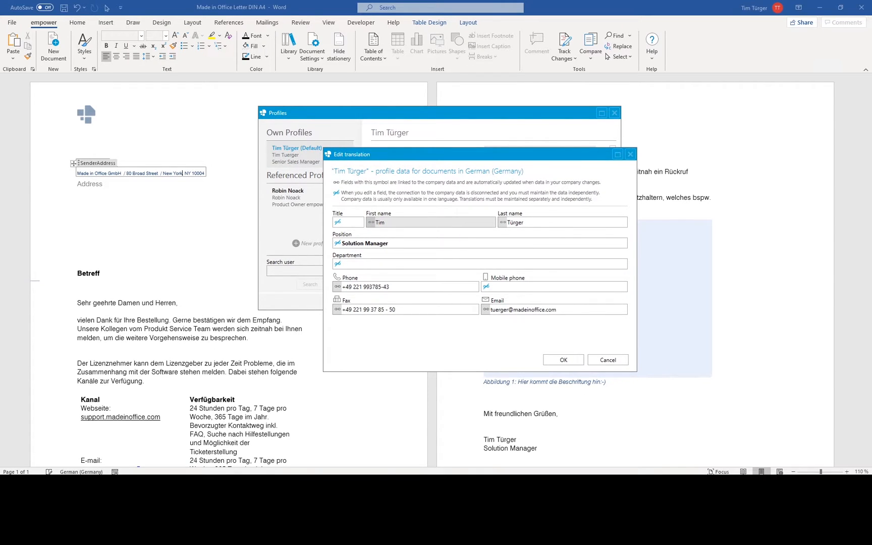
{"action": "left_click", "coordinate": [373, 222]}
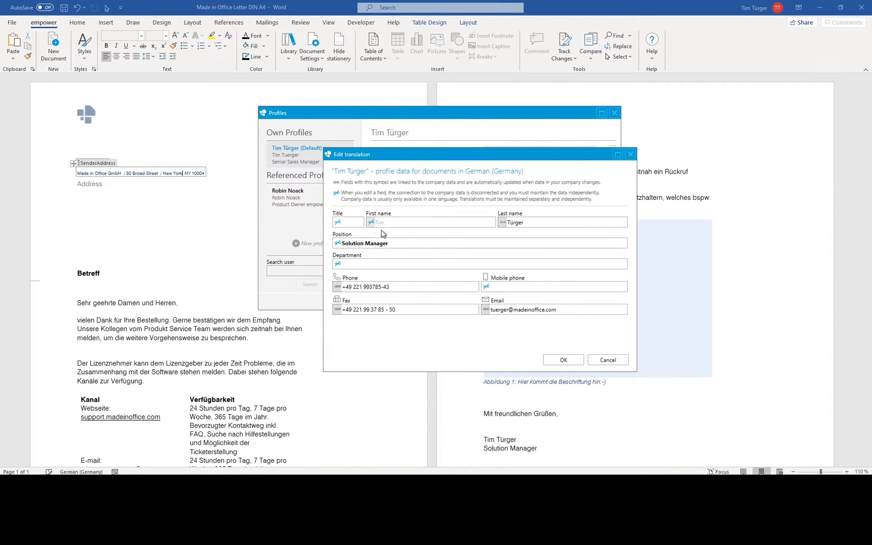
{"action": "left_click", "coordinate": [371, 223]}
{"action": "left_click", "coordinate": [602, 362]}
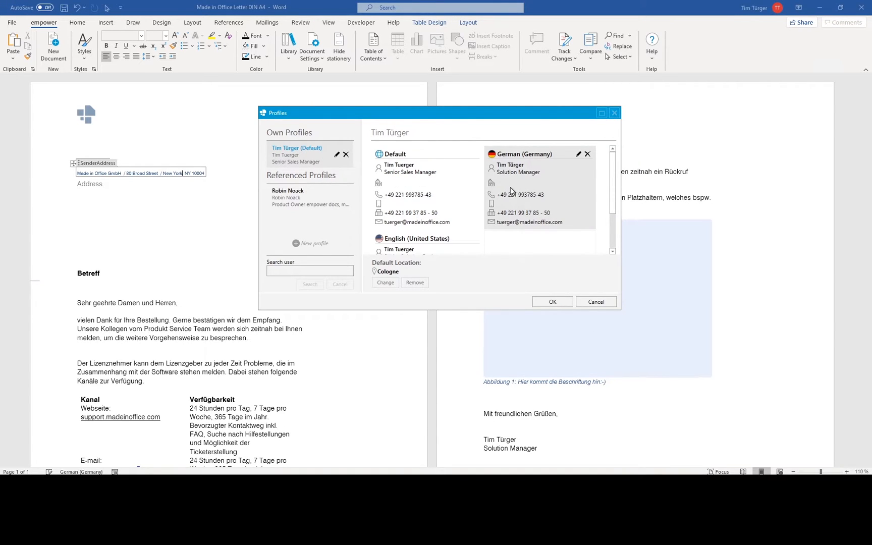
{"action": "left_click", "coordinate": [613, 116]}
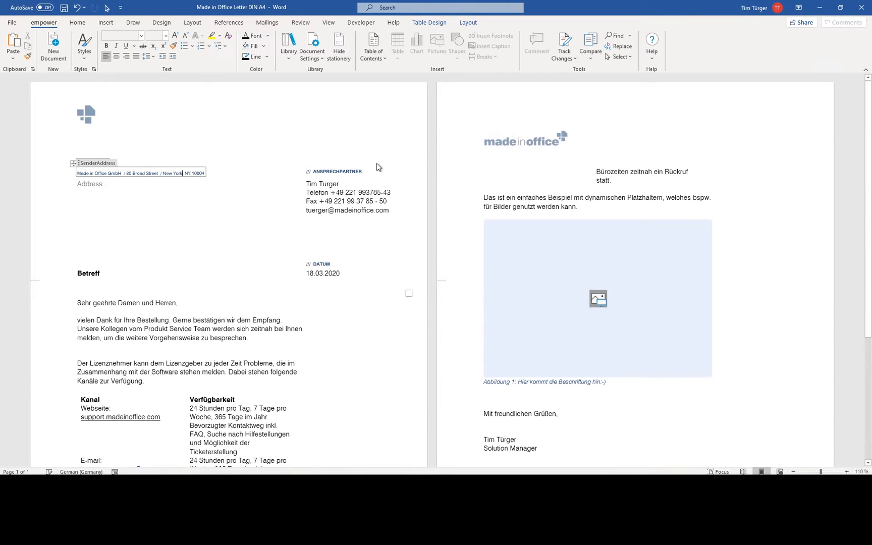
Open the EAV Editor, examine the Extending Properties section and the Profile translation entity's properties, and close the editor without saving
{"action": "left_click", "coordinate": [373, 482]}
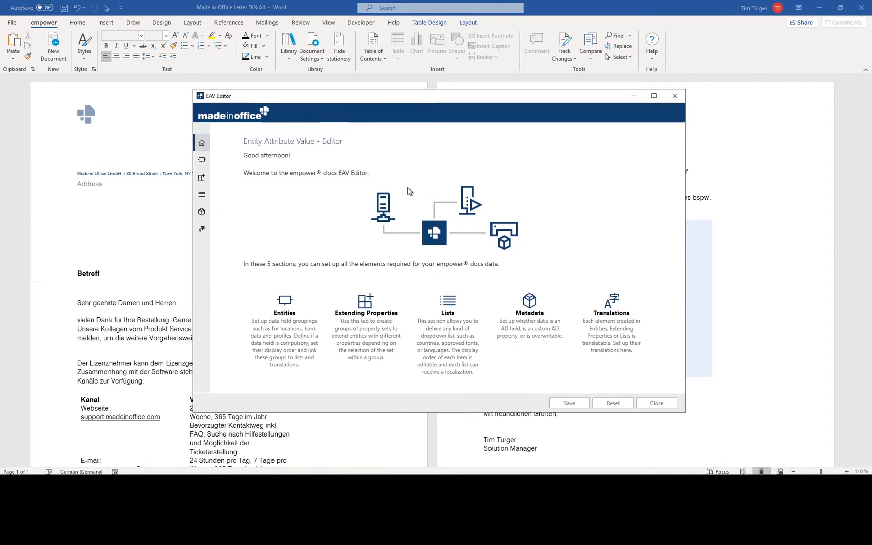
{"action": "left_click_drag", "start_coordinate": [392, 102], "coordinate": [412, 101]}
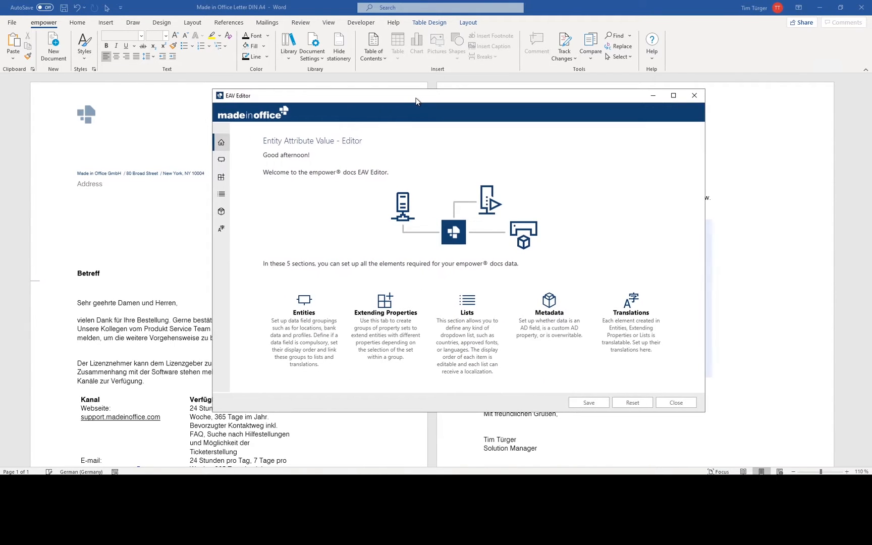
{"action": "left_click", "coordinate": [220, 163]}
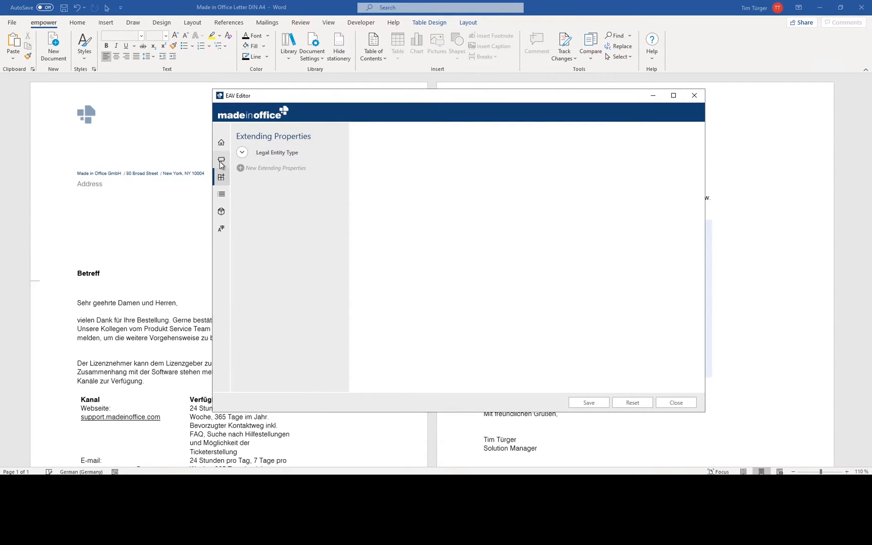
{"action": "left_click", "coordinate": [221, 162]}
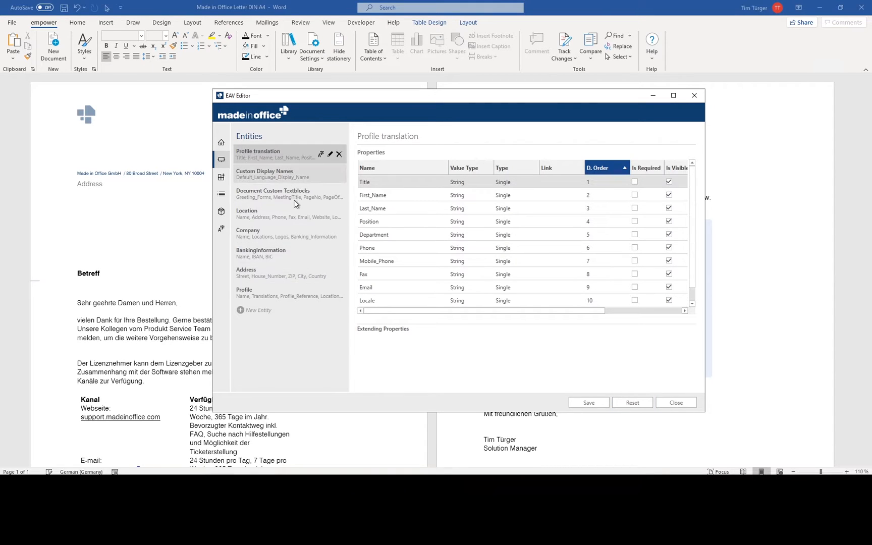
{"action": "left_click", "coordinate": [672, 404]}
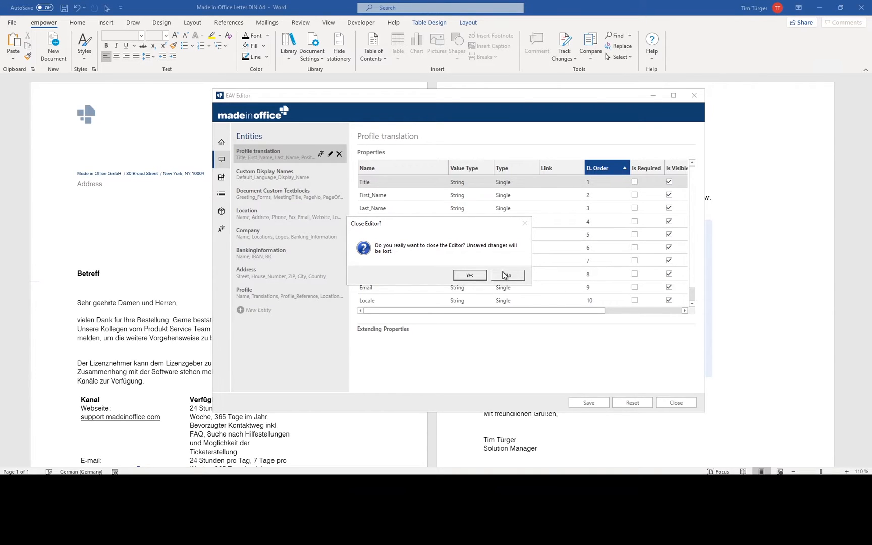
{"action": "left_click", "coordinate": [474, 277]}
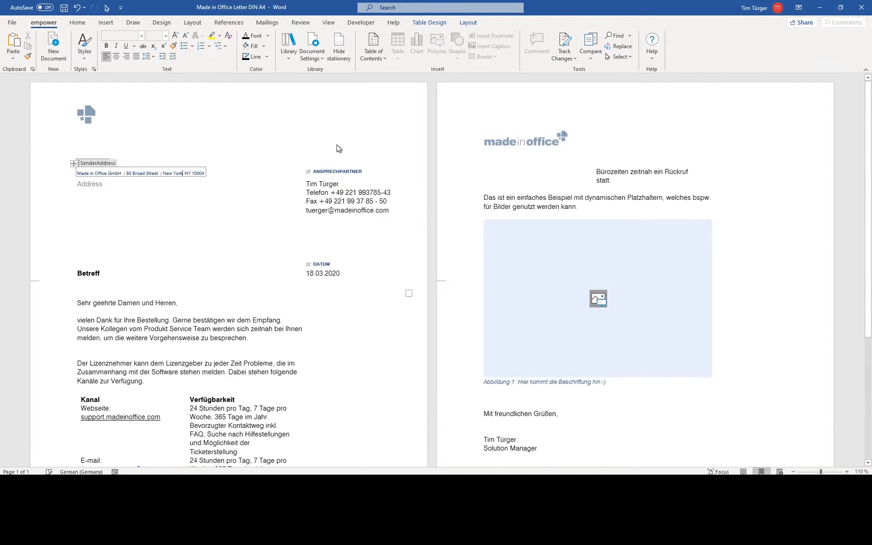
Minimize the open Word documents, open the Briefvorlage letter from the desktop and decline updating its profile and location data
{"action": "left_click", "coordinate": [223, 183]}
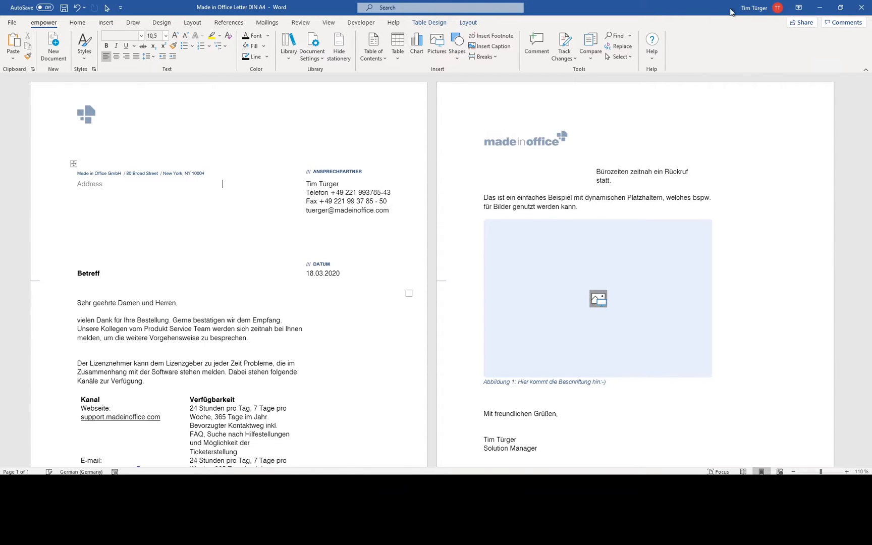
{"action": "left_click", "coordinate": [821, 10]}
{"action": "left_click", "coordinate": [821, 10]}
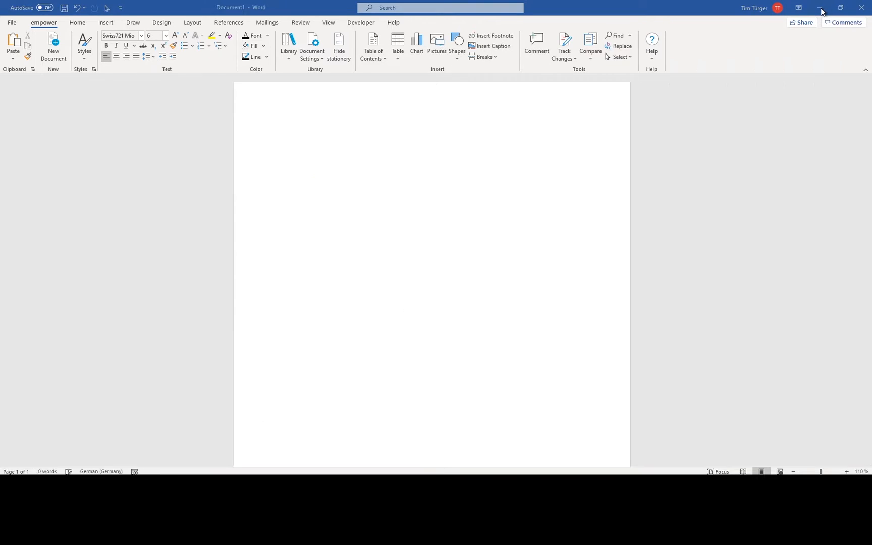
{"action": "left_click", "coordinate": [821, 10]}
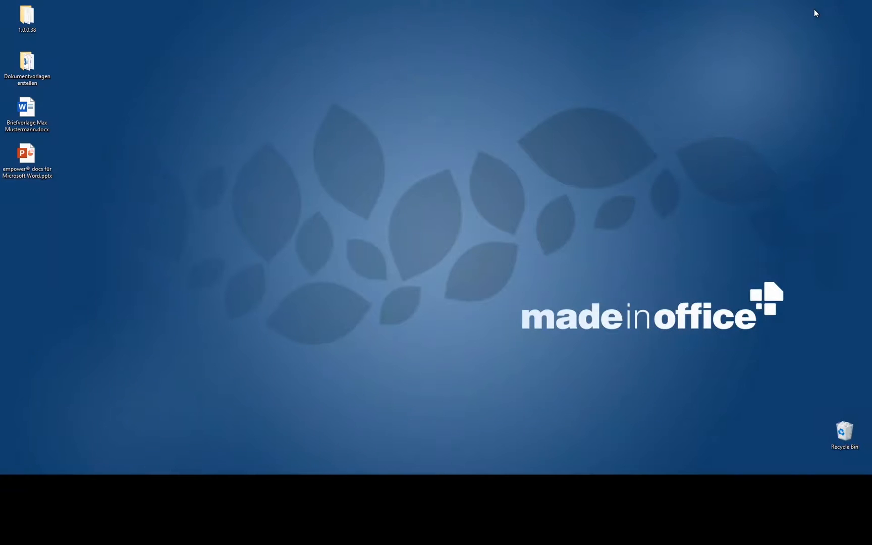
{"action": "double_click", "coordinate": [25, 117]}
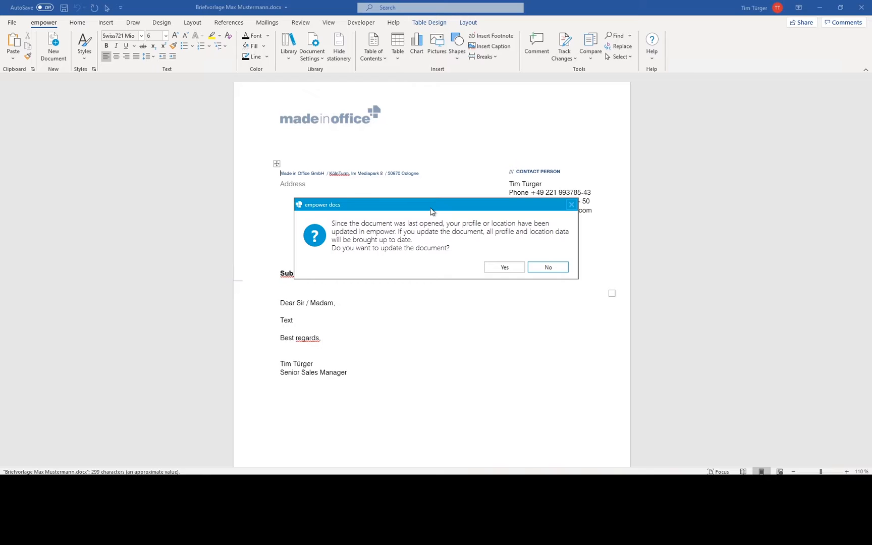
{"action": "mouse_move", "coordinate": [430, 208]}
{"action": "left_mouse_down"}
{"action": "mouse_move", "coordinate": [444, 206]}
{"action": "mouse_move", "coordinate": [430, 207]}
{"action": "left_mouse_up"}
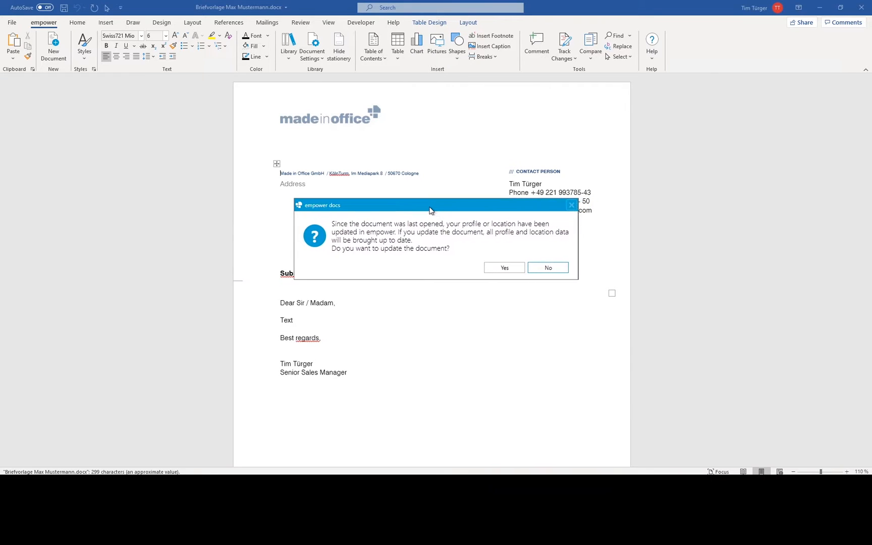
{"action": "left_click", "coordinate": [539, 271]}
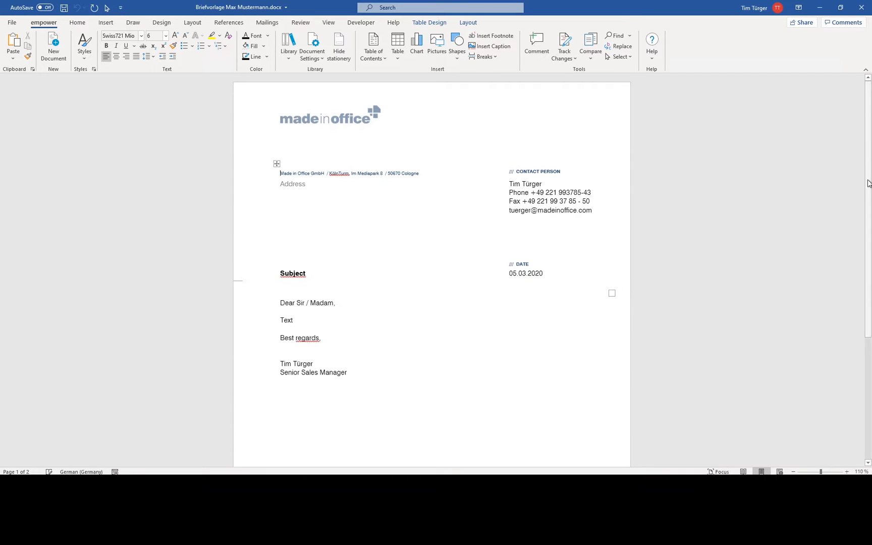
Examine the company details in the letter's footer and close the letter without saving changes
{"action": "left_click_drag", "start_coordinate": [868, 182], "coordinate": [867, 343]}
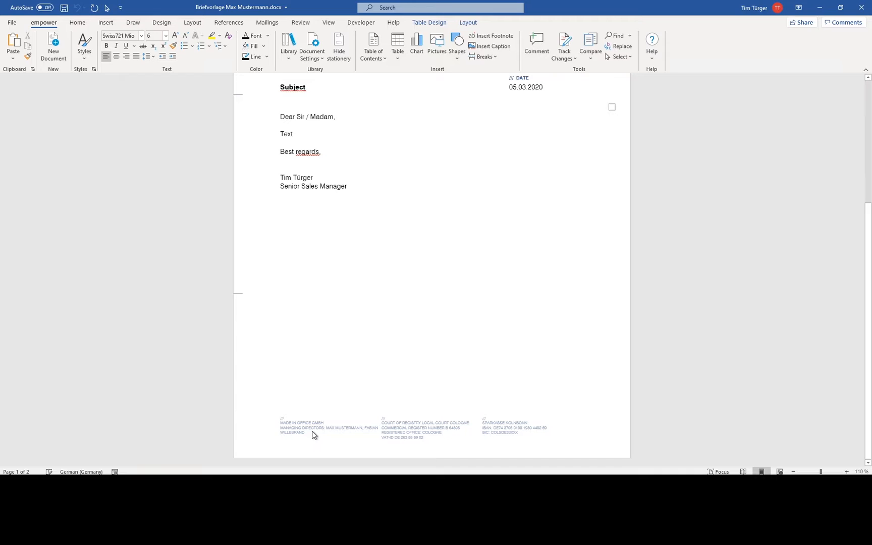
{"action": "scroll", "coordinate": [314, 436], "scroll_direction": "down", "scroll_amount": 1}
{"action": "scroll", "coordinate": [347, 446], "scroll_direction": "down", "scroll_amount": 1}
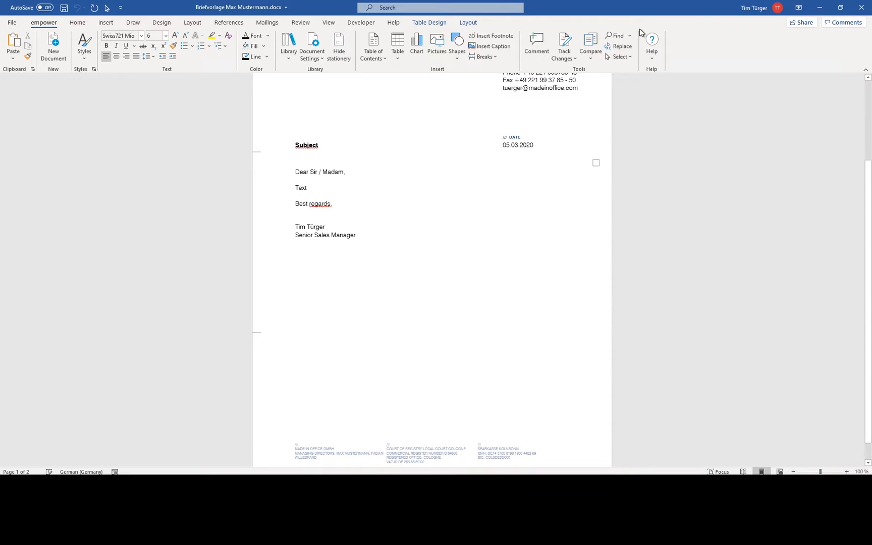
{"action": "left_click", "coordinate": [862, 7]}
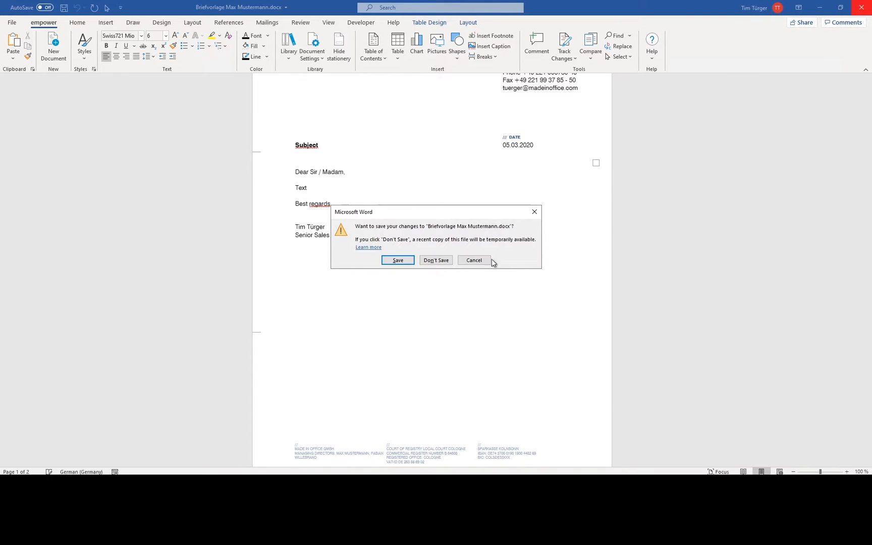
{"action": "left_click", "coordinate": [436, 261]}
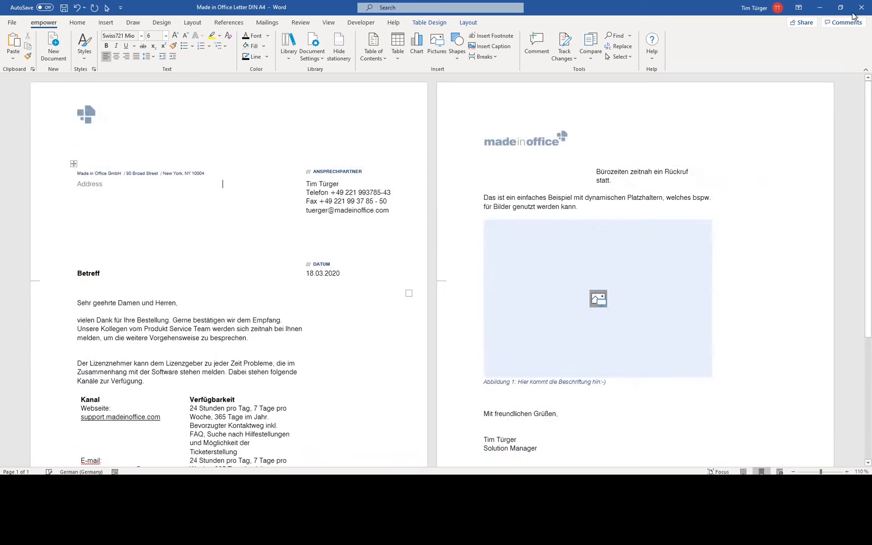
Reopen the Briefvorlage letter, accept the profile and location data update, and check the managing directors in the footer
{"action": "left_click", "coordinate": [820, 8]}
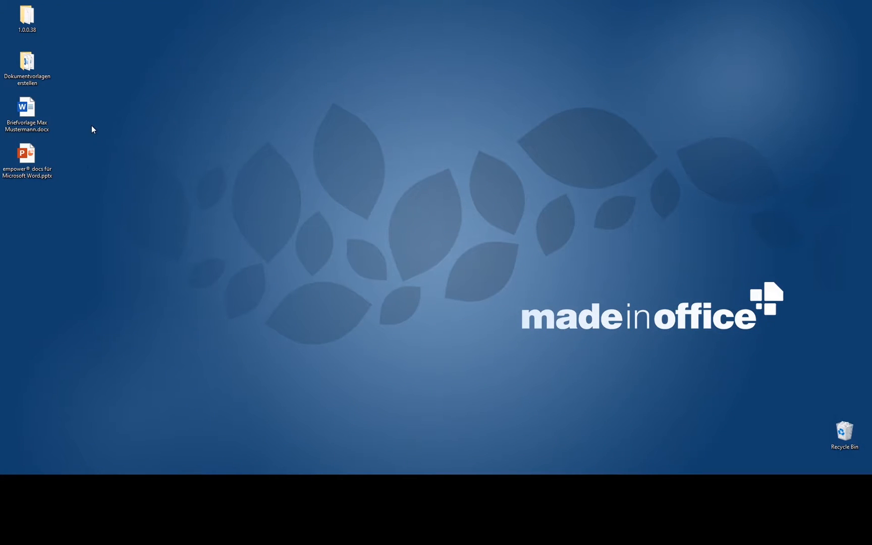
{"action": "double_click", "coordinate": [32, 116]}
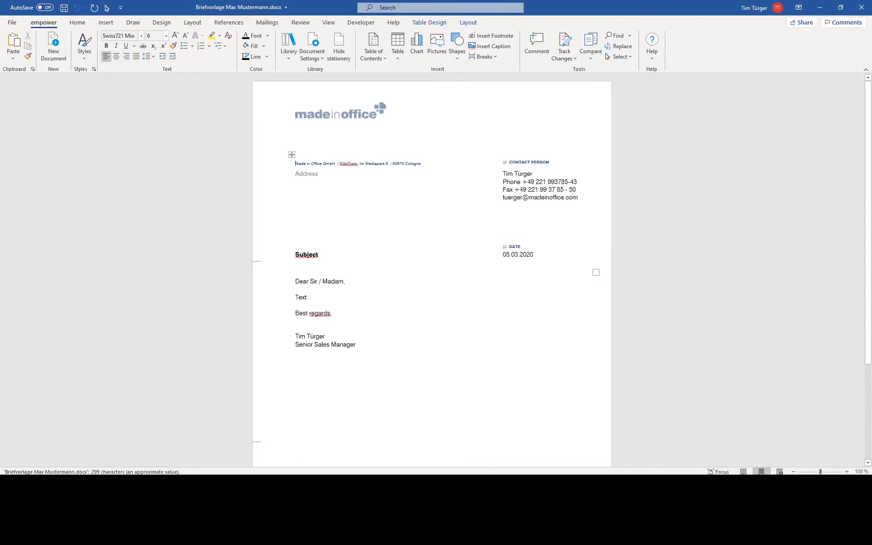
{"action": "left_click", "coordinate": [505, 267]}
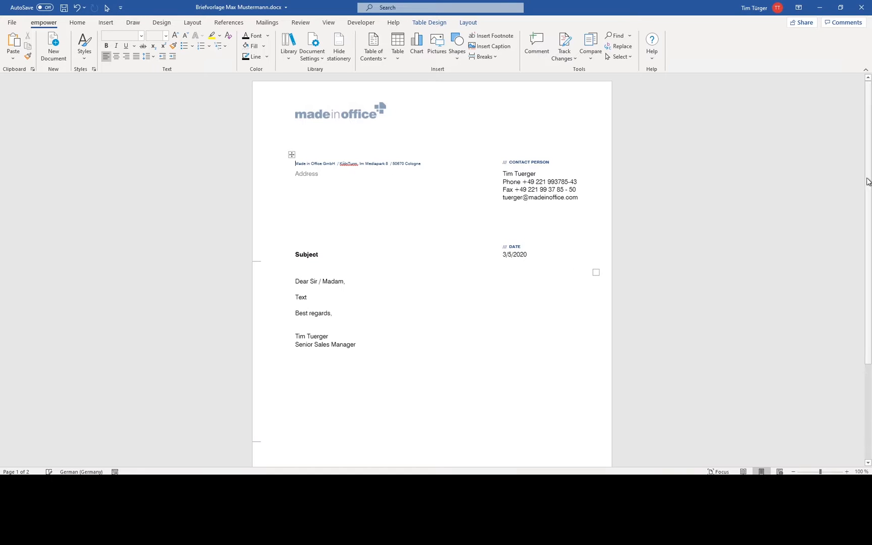
{"action": "scroll", "coordinate": [432, 267], "scroll_direction": "down", "scroll_amount": 5}
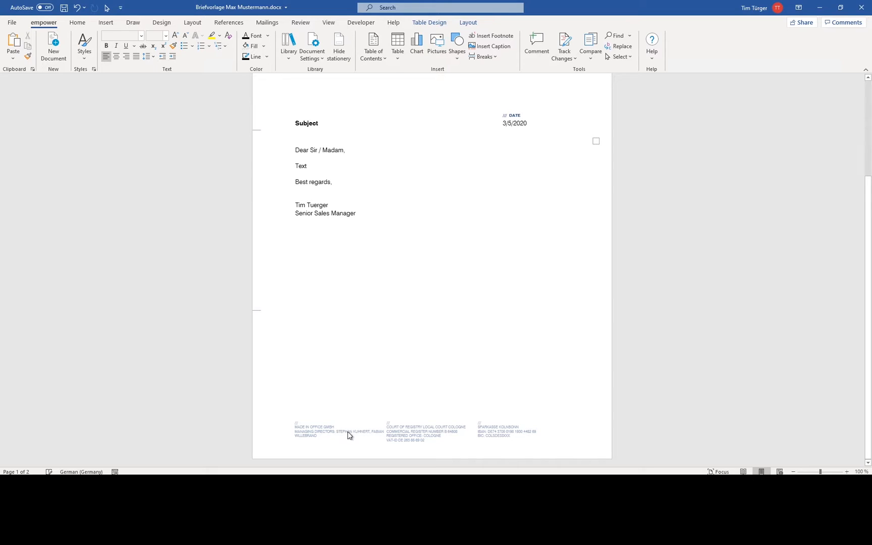
{"action": "left_click_drag", "start_coordinate": [868, 291], "coordinate": [871, 183]}
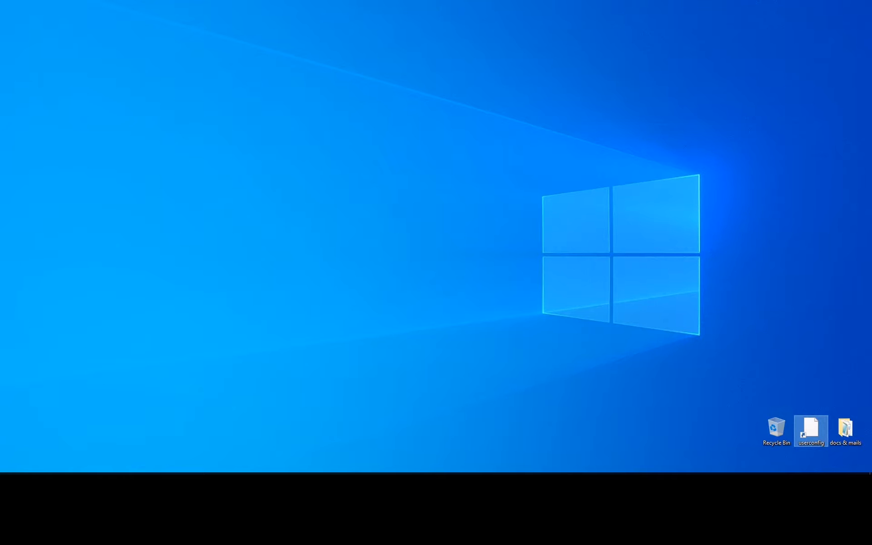
Switch to Outlook and review the preview of the made in office (DE) de-DE signature in the signatures overview
{"action": "left_click", "coordinate": [101, 482]}
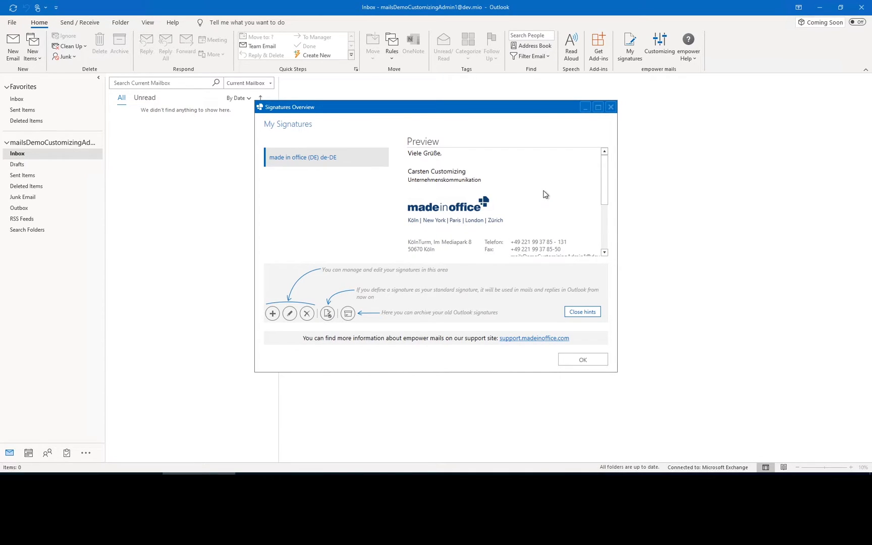
{"action": "mouse_move", "coordinate": [605, 191]}
{"action": "left_mouse_down"}
{"action": "mouse_move", "coordinate": [609, 239]}
{"action": "mouse_move", "coordinate": [606, 185]}
{"action": "left_mouse_up"}
{"action": "mouse_move", "coordinate": [605, 184]}
{"action": "left_mouse_down"}
{"action": "mouse_move", "coordinate": [606, 224]}
{"action": "mouse_move", "coordinate": [604, 171]}
{"action": "left_mouse_up"}
Set the made in office (DE) de-DE signature as default, check it in a new email and discard that email
{"action": "left_click", "coordinate": [327, 315]}
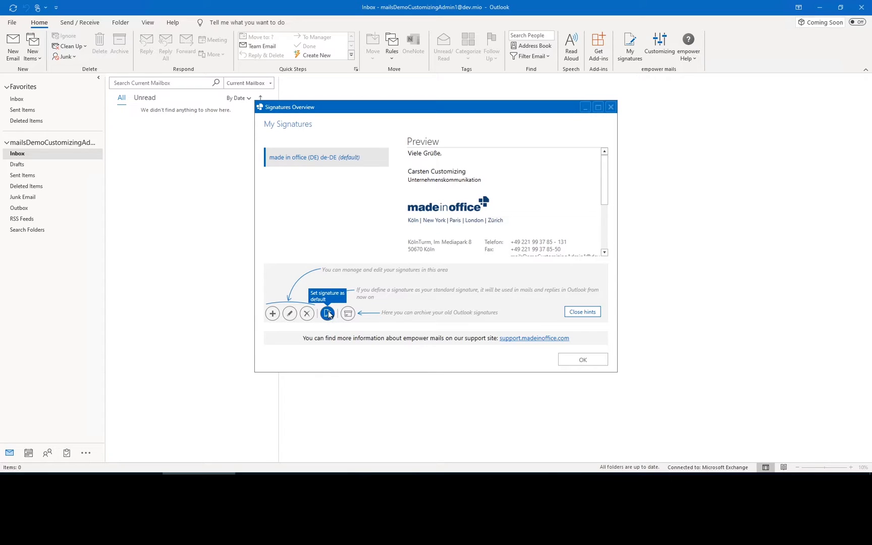
{"action": "left_click", "coordinate": [586, 359]}
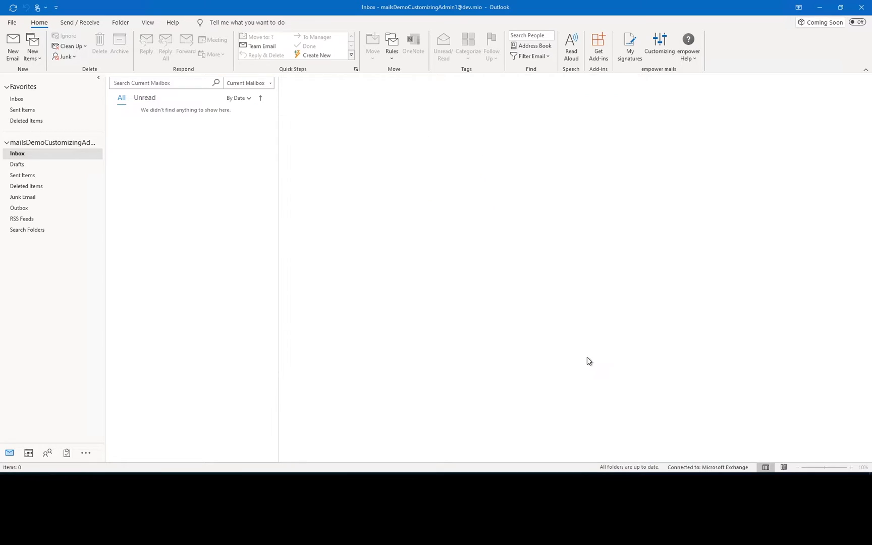
{"action": "left_click", "coordinate": [14, 42]}
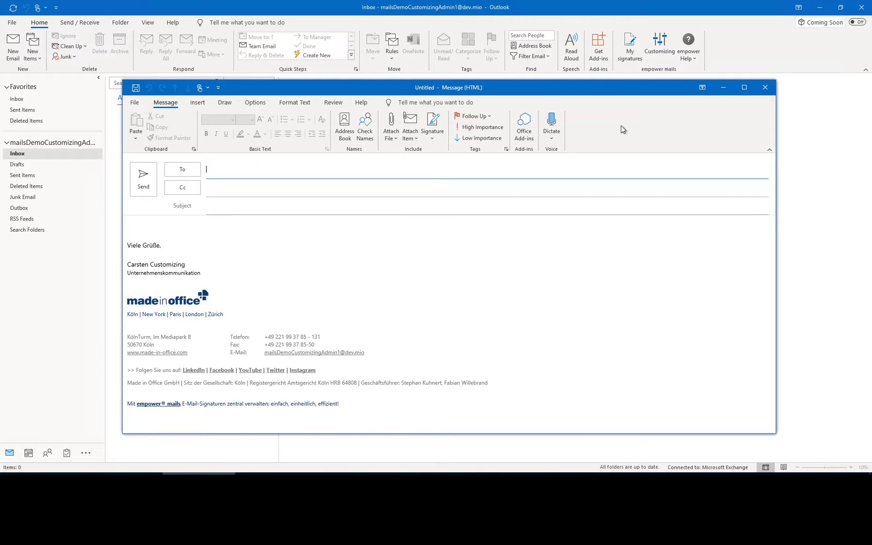
{"action": "left_click", "coordinate": [767, 88]}
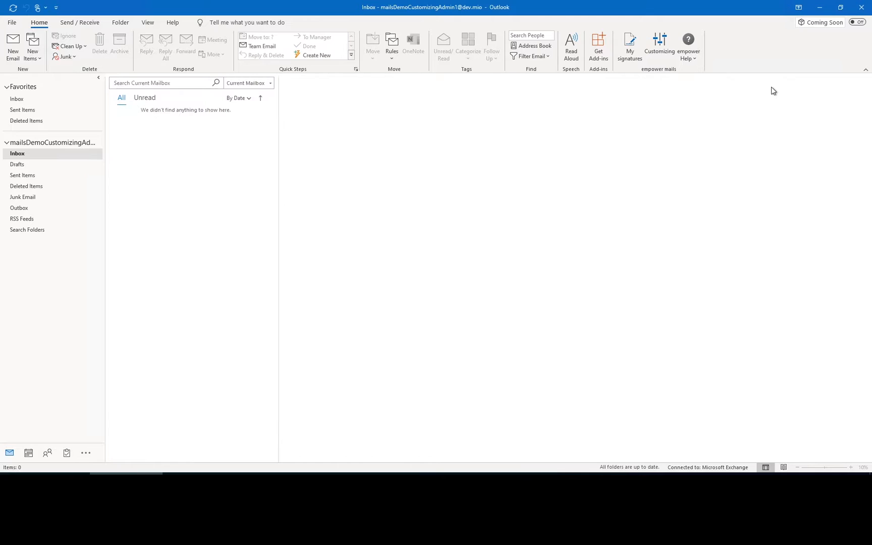
Open empower mails Customizing and open the made in office (DE) signature template for editing in an enlarged window
{"action": "left_click", "coordinate": [658, 53]}
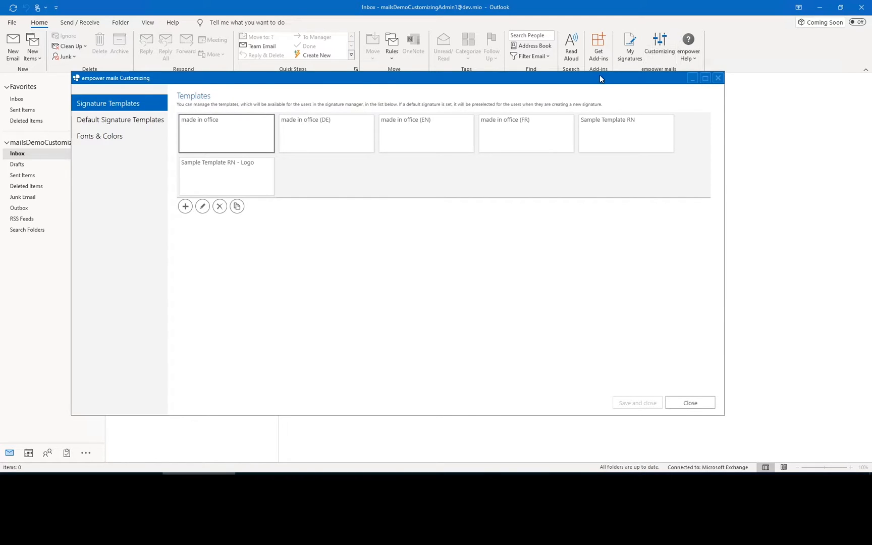
{"action": "left_click_drag", "start_coordinate": [600, 79], "coordinate": [664, 93]}
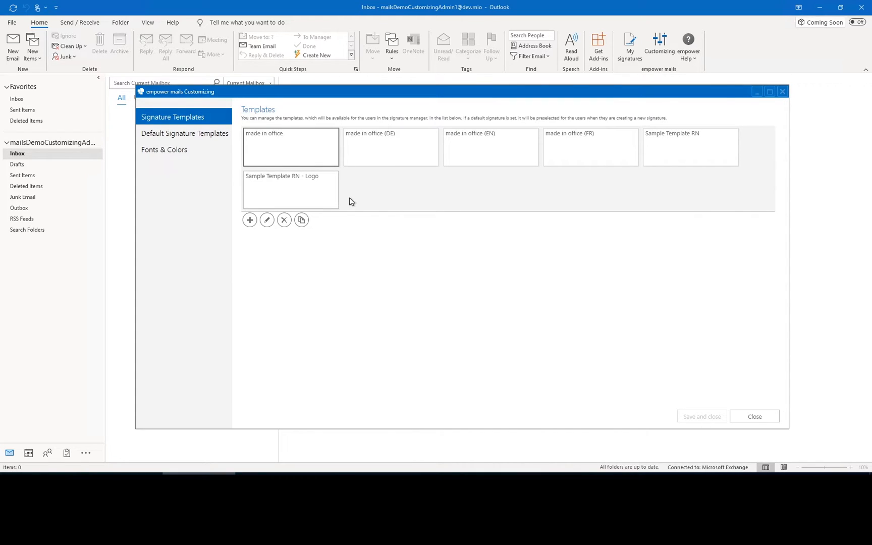
{"action": "left_click", "coordinate": [399, 155]}
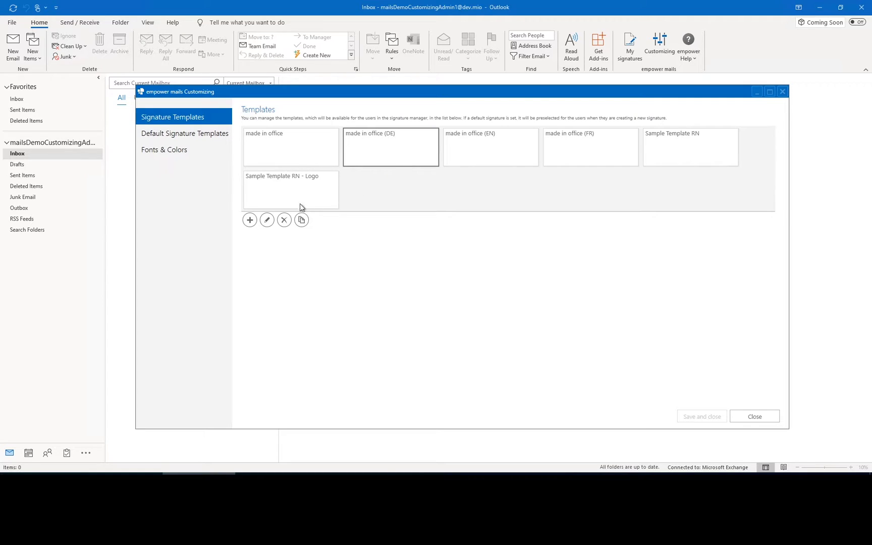
{"action": "left_click", "coordinate": [267, 221]}
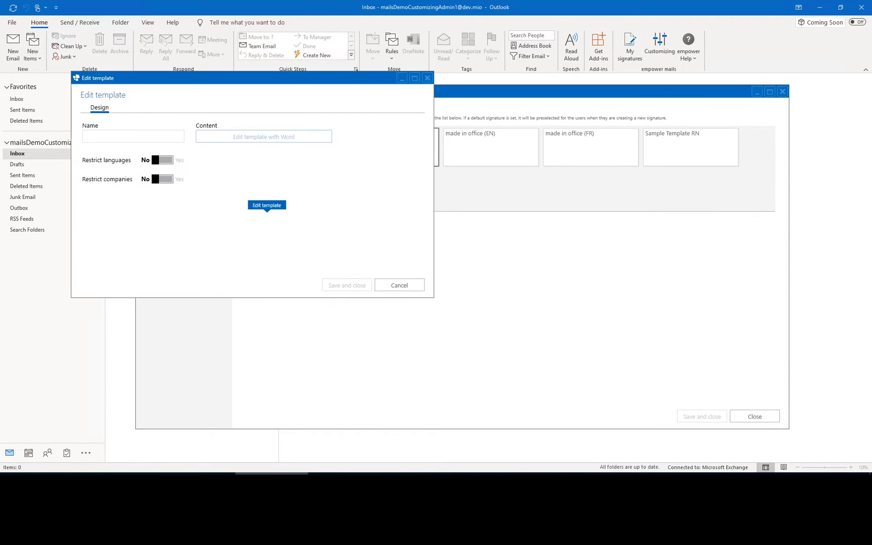
{"action": "left_click_drag", "start_coordinate": [274, 80], "coordinate": [407, 95]}
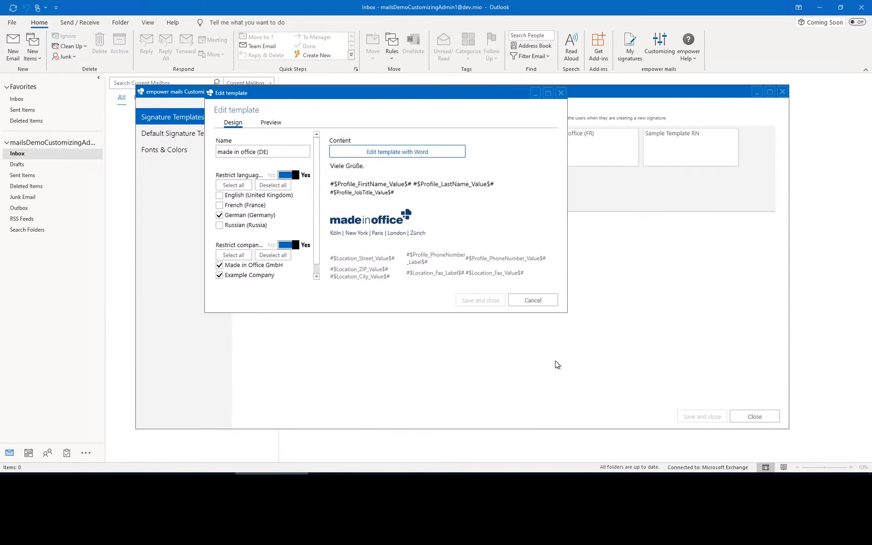
{"action": "mouse_move", "coordinate": [565, 311]}
{"action": "left_mouse_down"}
{"action": "mouse_move", "coordinate": [688, 403]}
{"action": "mouse_move", "coordinate": [623, 411]}
{"action": "left_mouse_up"}
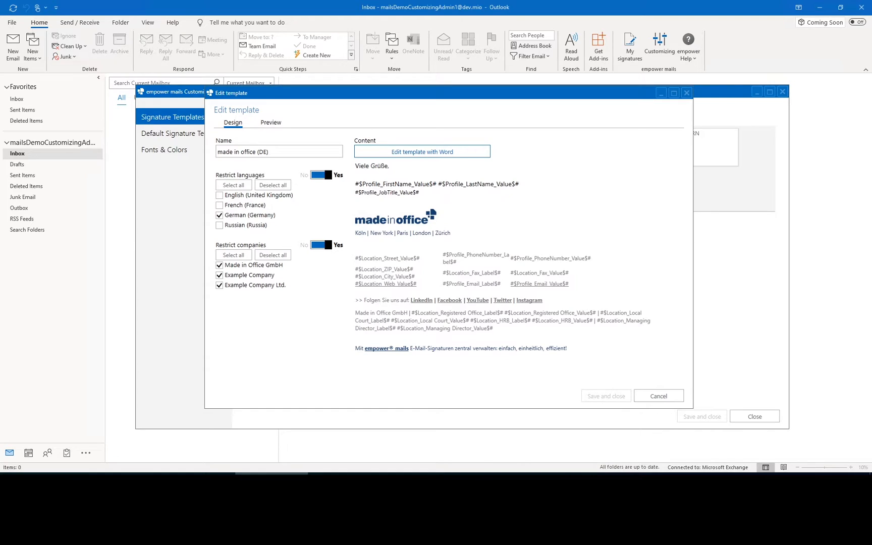
Preview the made in office (DE) signature template with profile and location data, and open its content for editing in Word
{"action": "left_click", "coordinate": [271, 123]}
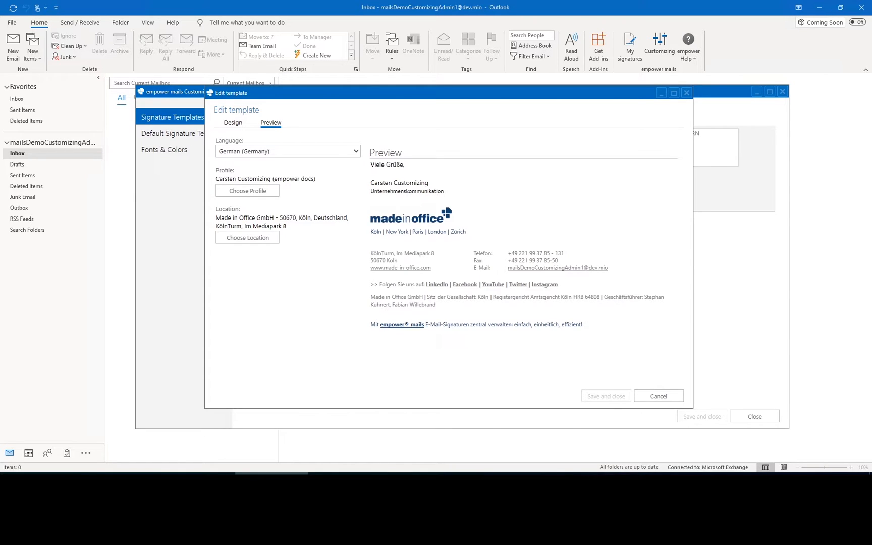
{"action": "left_click", "coordinate": [234, 125]}
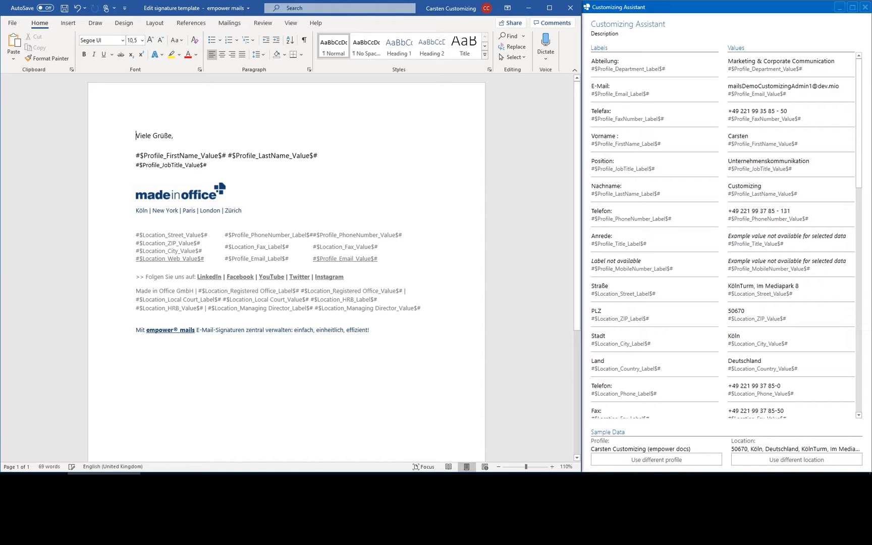
Examine the last-name placeholder and the Customizing Assistant's insertable labels and values, and close Word and the template editor
{"action": "left_click", "coordinate": [221, 330]}
{"action": "left_click_drag", "start_coordinate": [236, 155], "coordinate": [316, 158]}
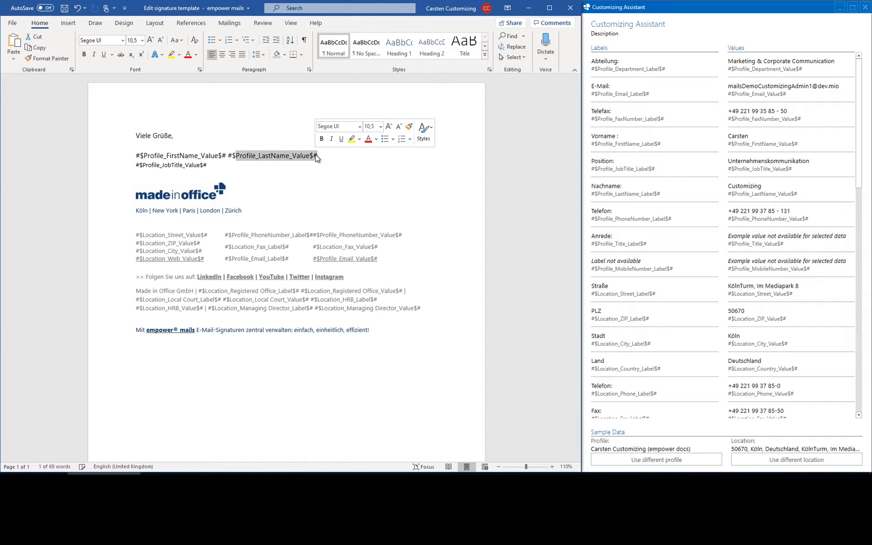
{"action": "left_click_drag", "start_coordinate": [228, 156], "coordinate": [313, 159]}
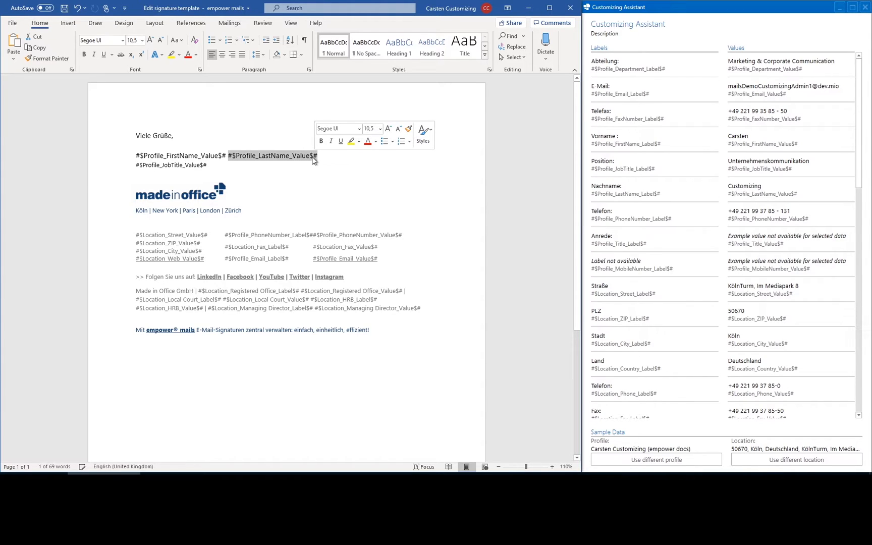
{"action": "mouse_move", "coordinate": [649, 149]}
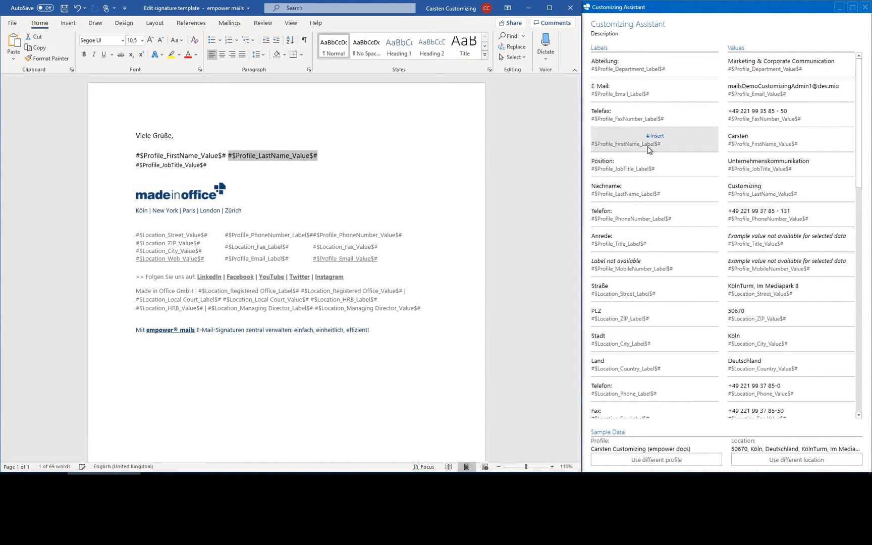
{"action": "mouse_move", "coordinate": [753, 145]}
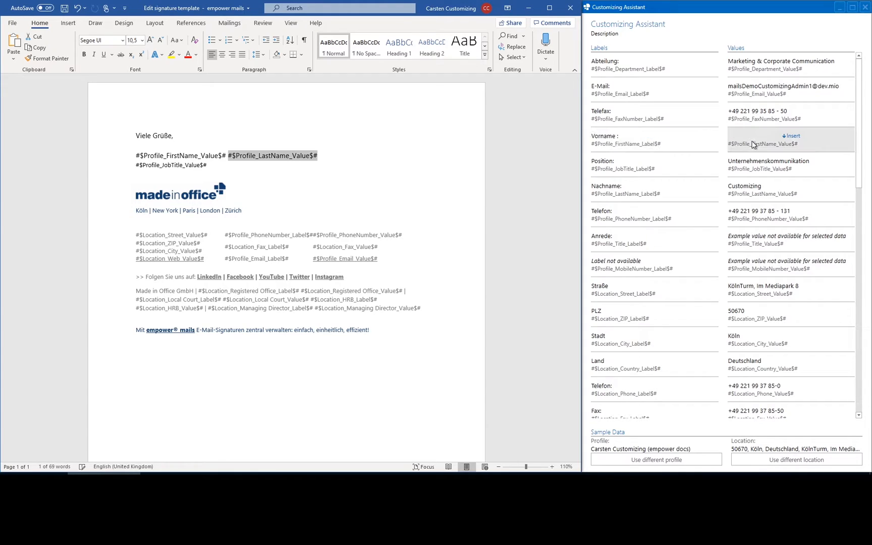
{"action": "mouse_move", "coordinate": [761, 199]}
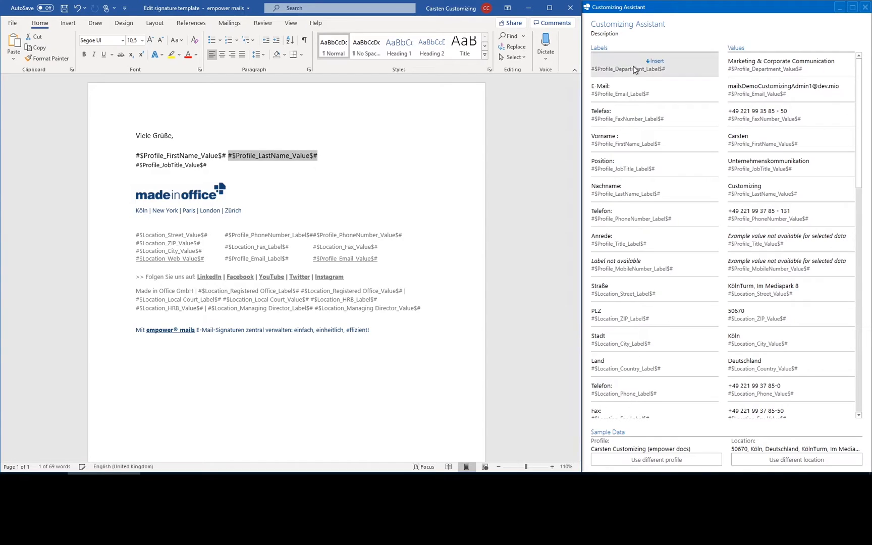
{"action": "left_click", "coordinate": [571, 9]}
{"action": "left_click", "coordinate": [569, 8]}
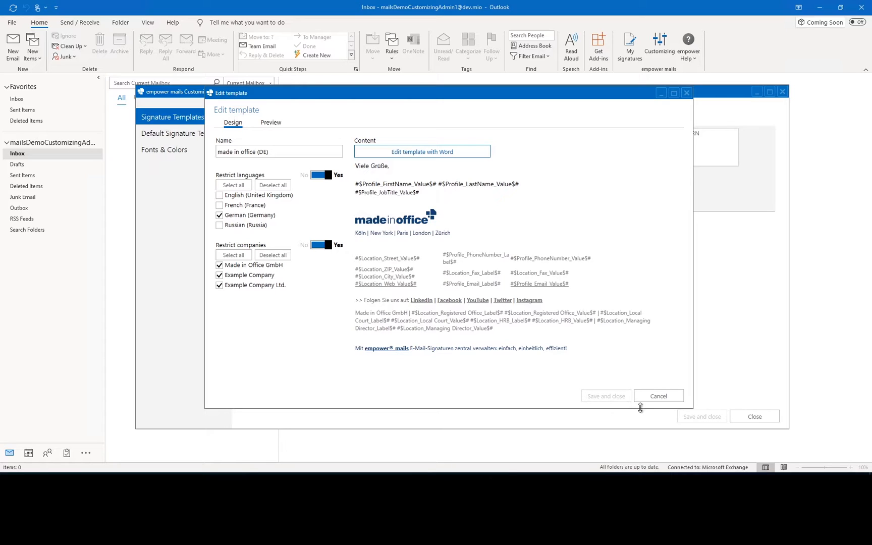
{"action": "left_click", "coordinate": [687, 93]}
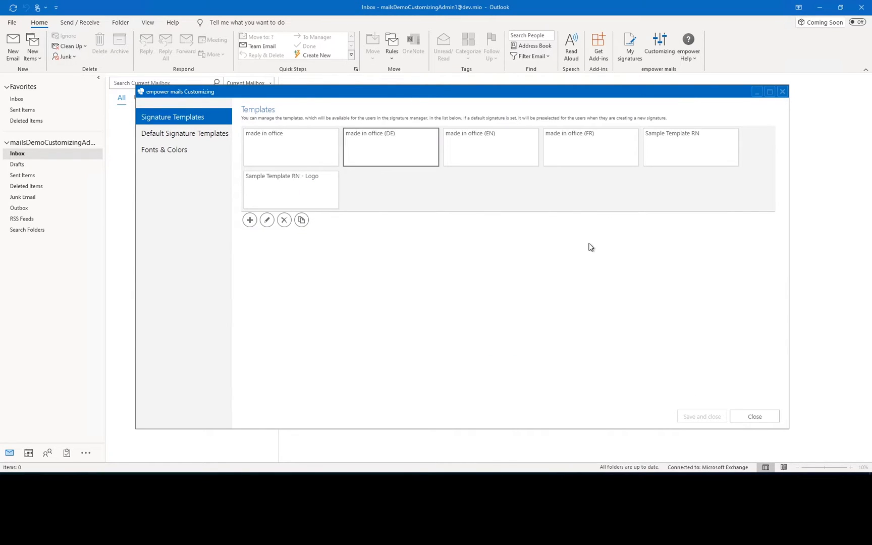
Review each company's default signature template and the separate font settings for new mails and replies, and save and close Customizing
{"action": "left_click", "coordinate": [200, 134]}
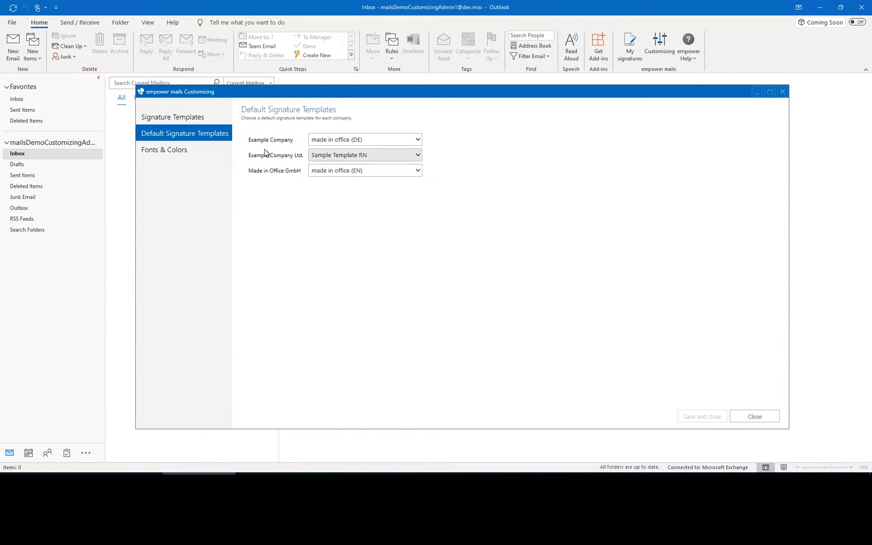
{"action": "left_click", "coordinate": [192, 150]}
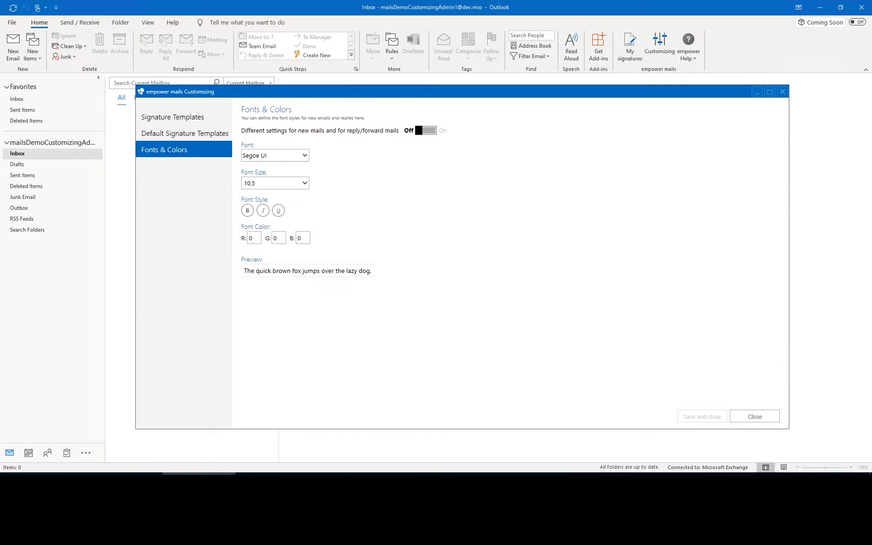
{"action": "left_click", "coordinate": [433, 132]}
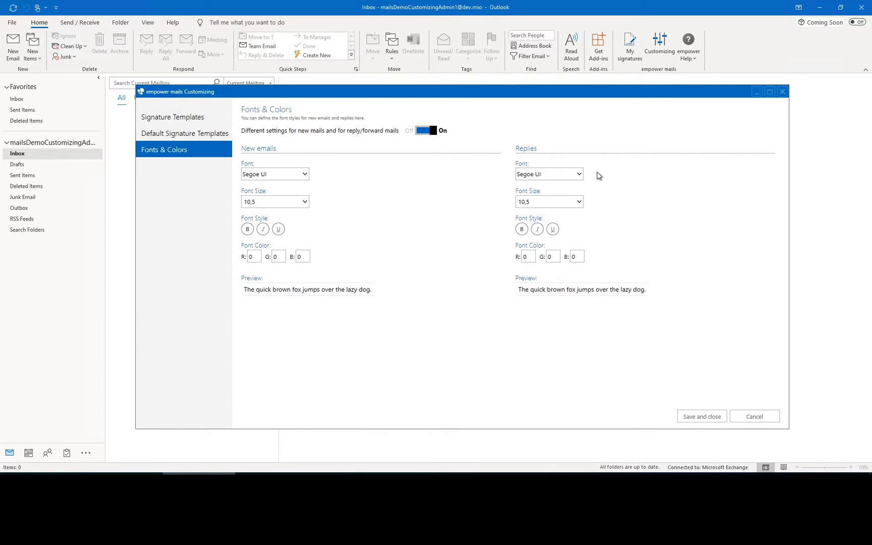
{"action": "left_click", "coordinate": [429, 132]}
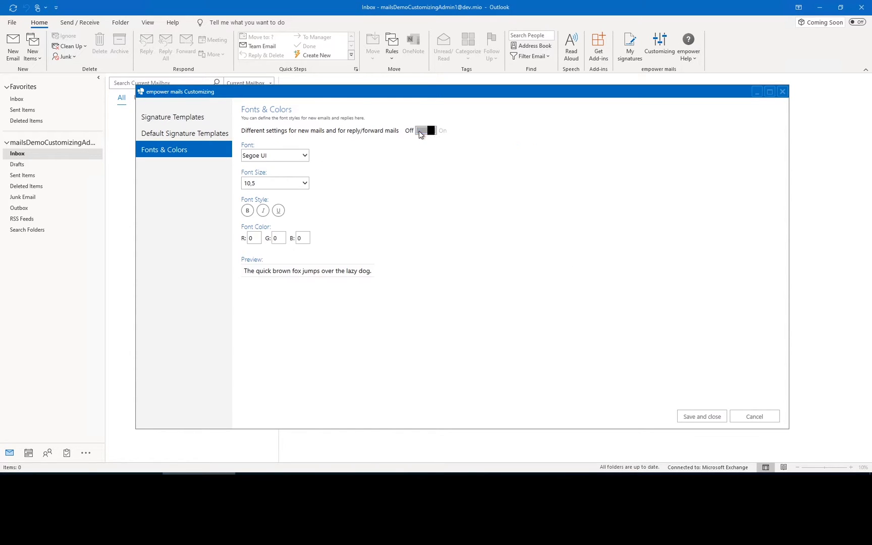
{"action": "left_click", "coordinate": [703, 417]}
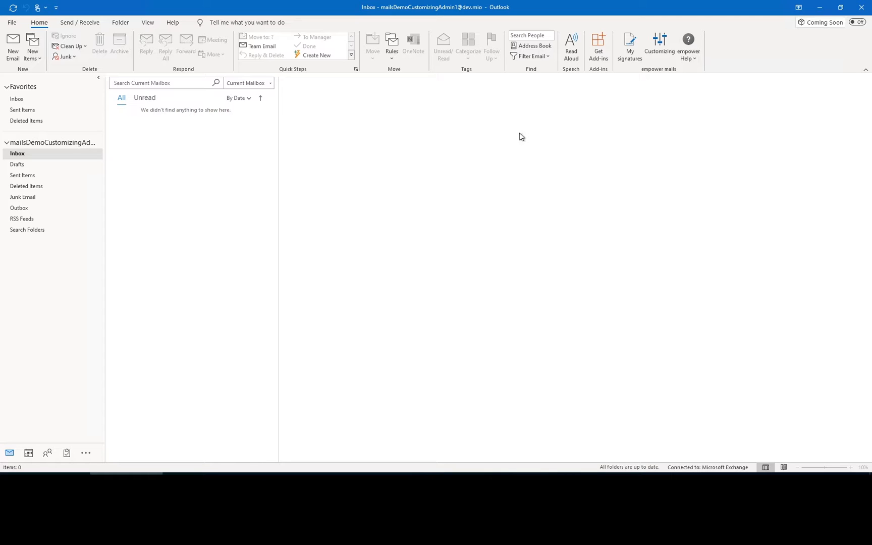
Create a personal signature named EN from the made in office (EN) template in English (United Kingdom) and close the signatures overview
{"action": "left_click", "coordinate": [627, 52]}
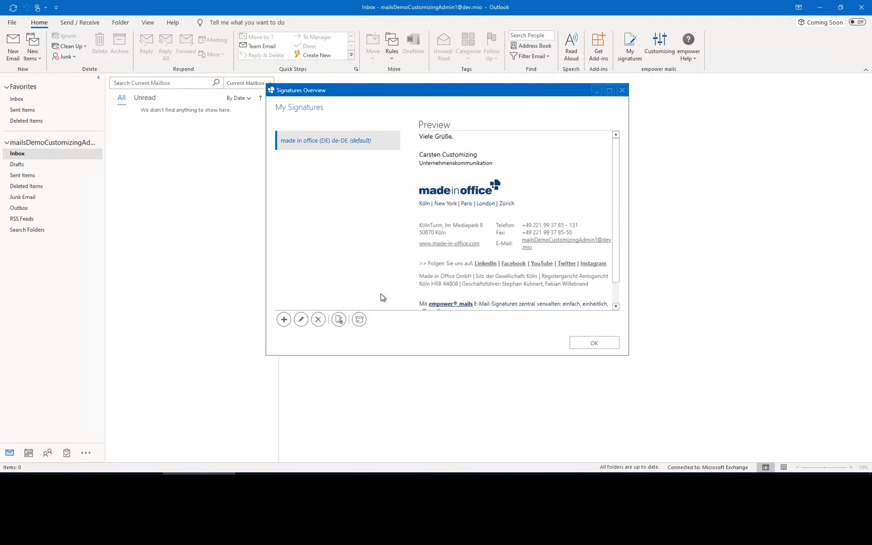
{"action": "left_click", "coordinate": [284, 320]}
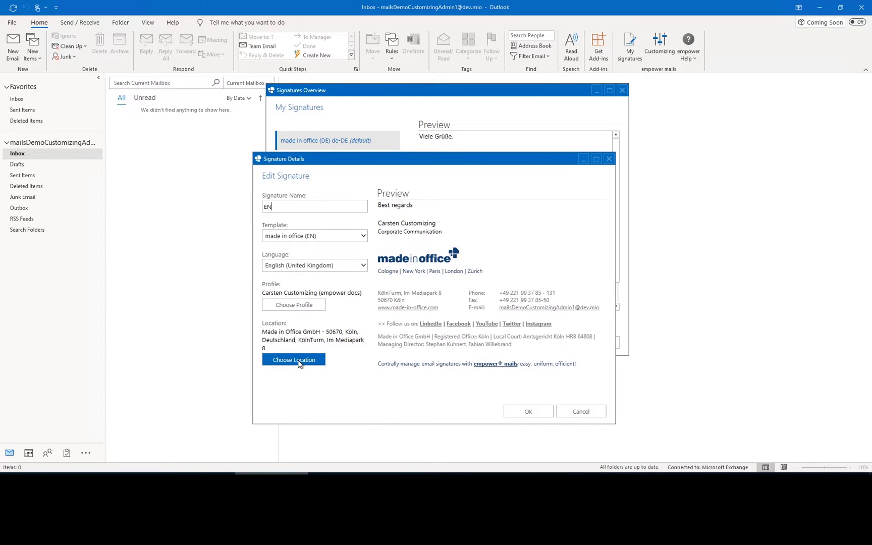
{"action": "left_click", "coordinate": [531, 412]}
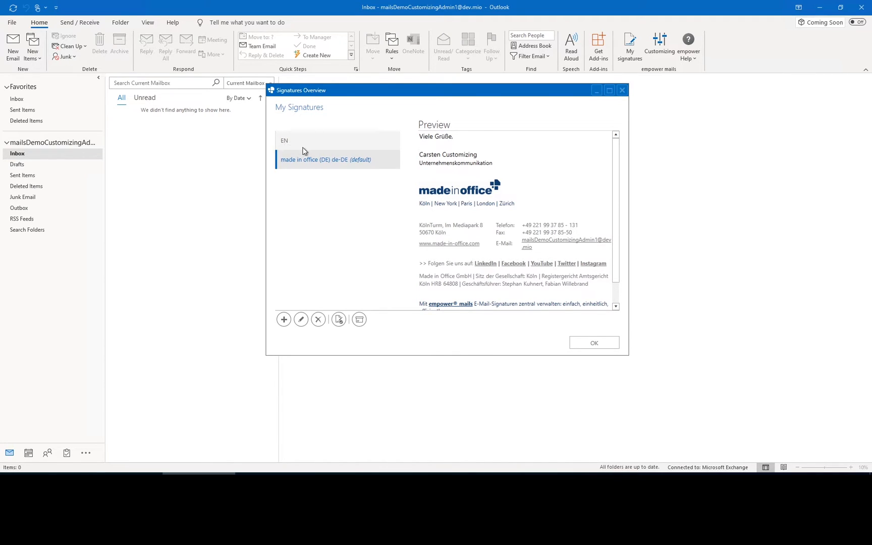
{"action": "left_click", "coordinate": [595, 343]}
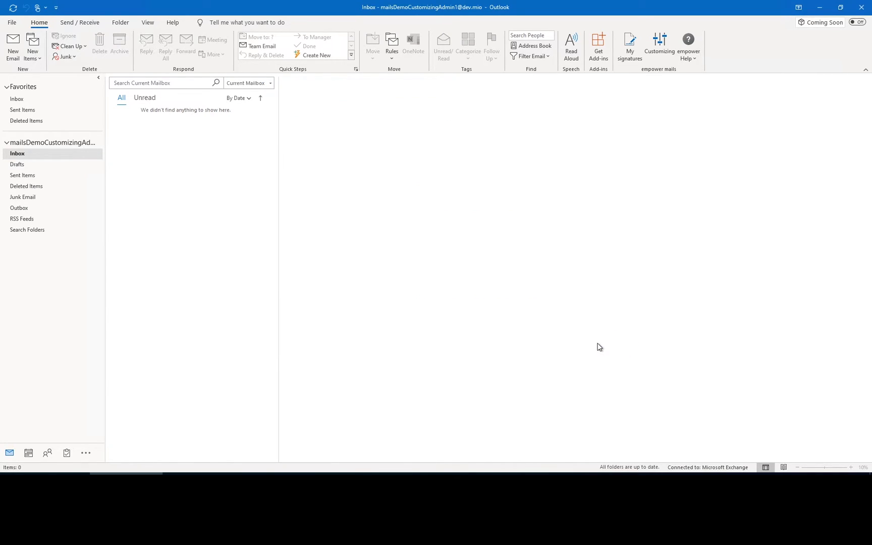
Start a new email and check which signatures are available to insert in it
{"action": "left_click", "coordinate": [11, 23]}
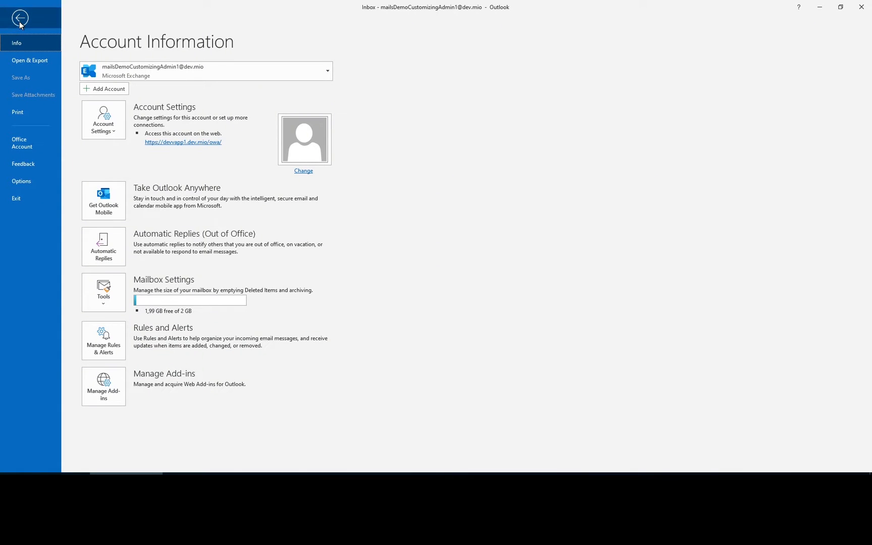
{"action": "left_click", "coordinate": [9, 23]}
{"action": "left_click", "coordinate": [13, 48]}
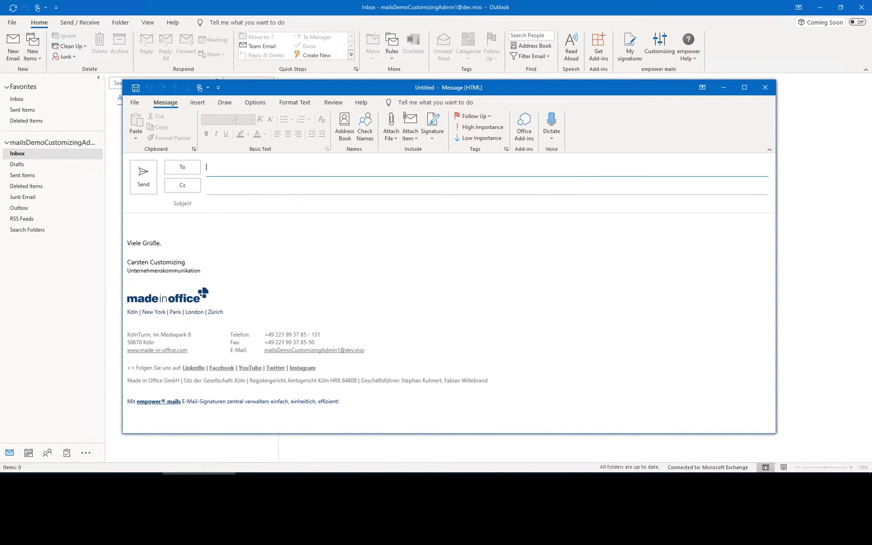
{"action": "left_click", "coordinate": [432, 134]}
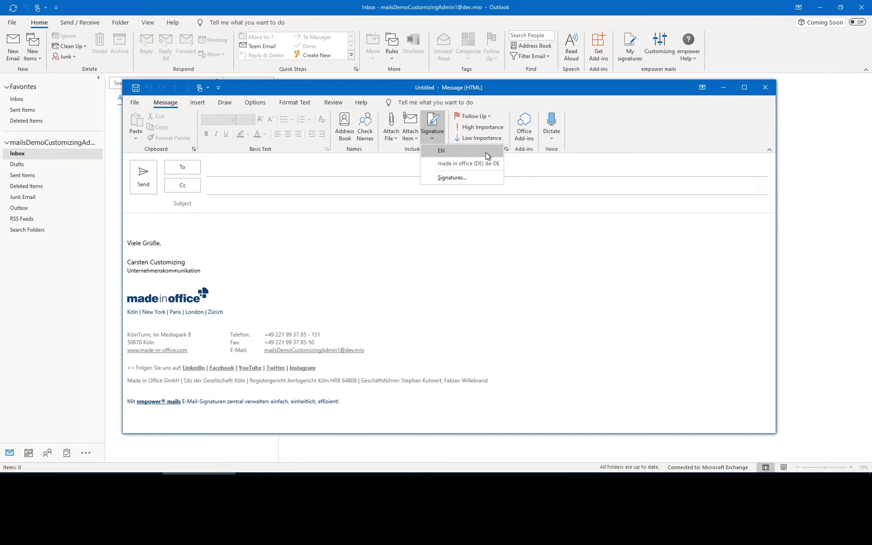
{"action": "left_click", "coordinate": [636, 142]}
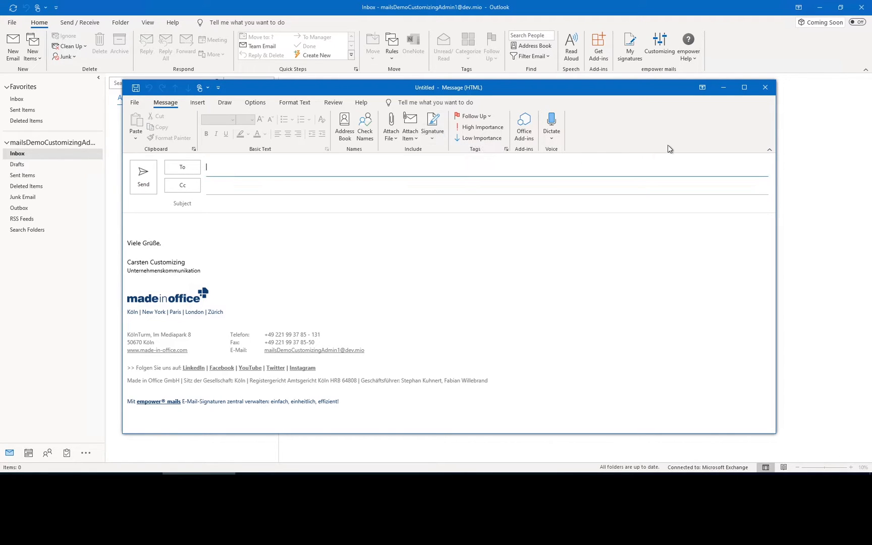